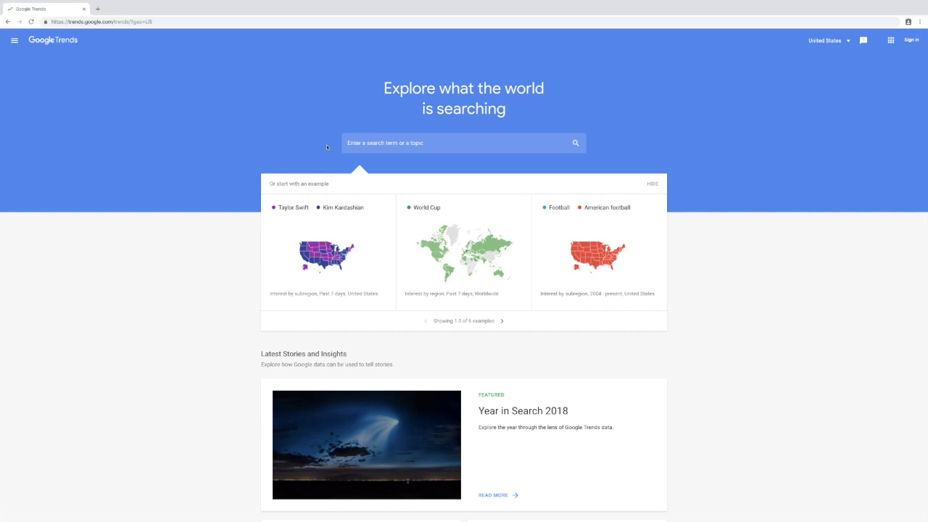
- Search Google Trends for the term "wooden"
scroll(327, 147, down, 1)
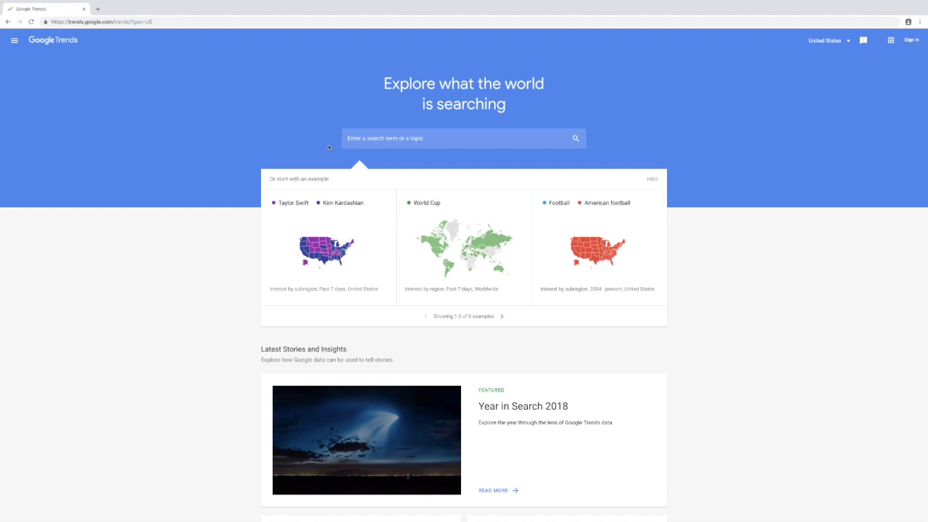
click(398, 139)
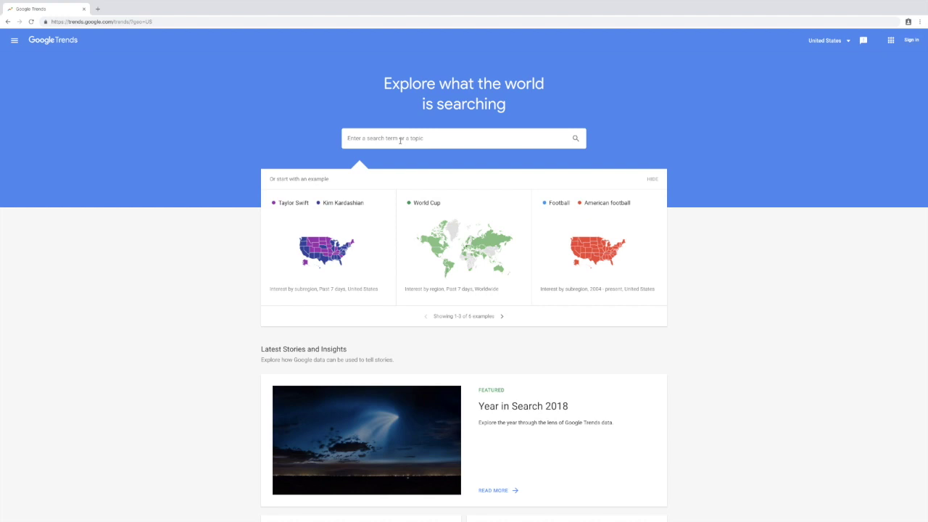
text(wooden)
key(Return)
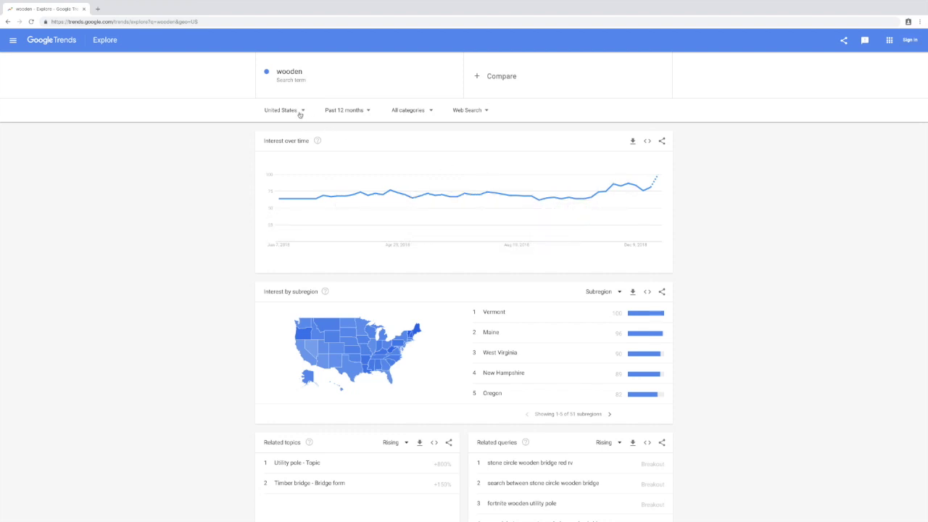
click(301, 113)
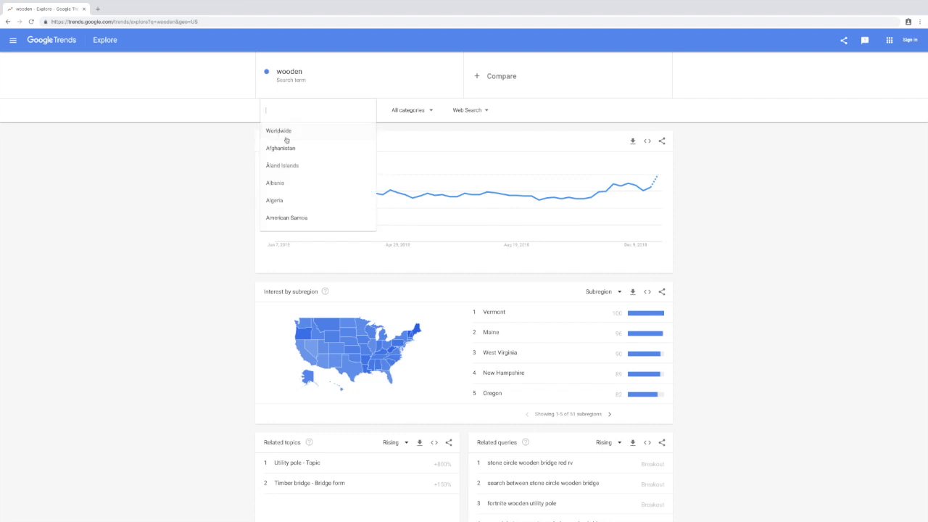
click(243, 138)
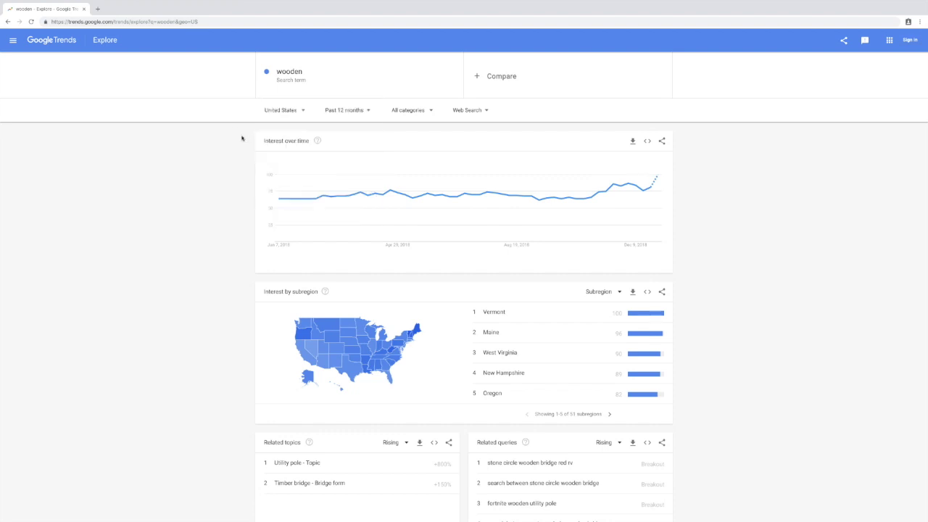
click(341, 114)
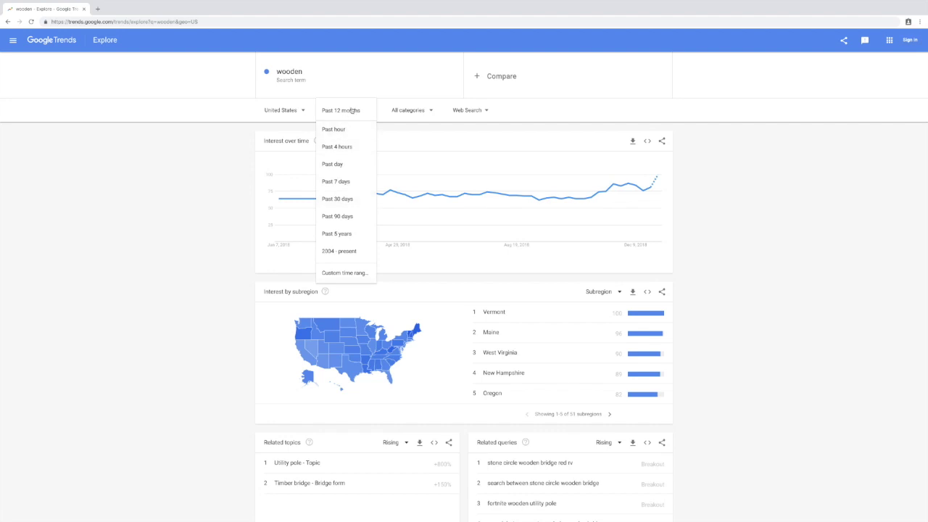
click(133, 179)
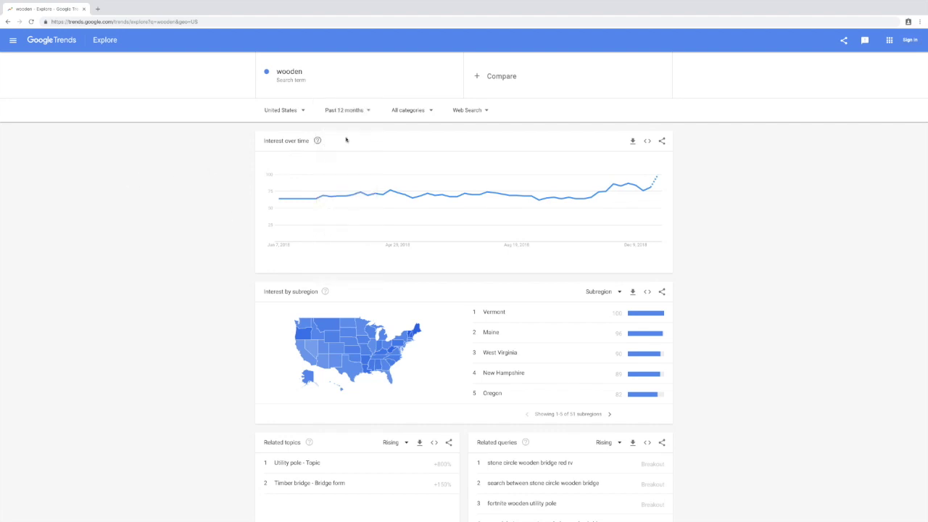
click(469, 112)
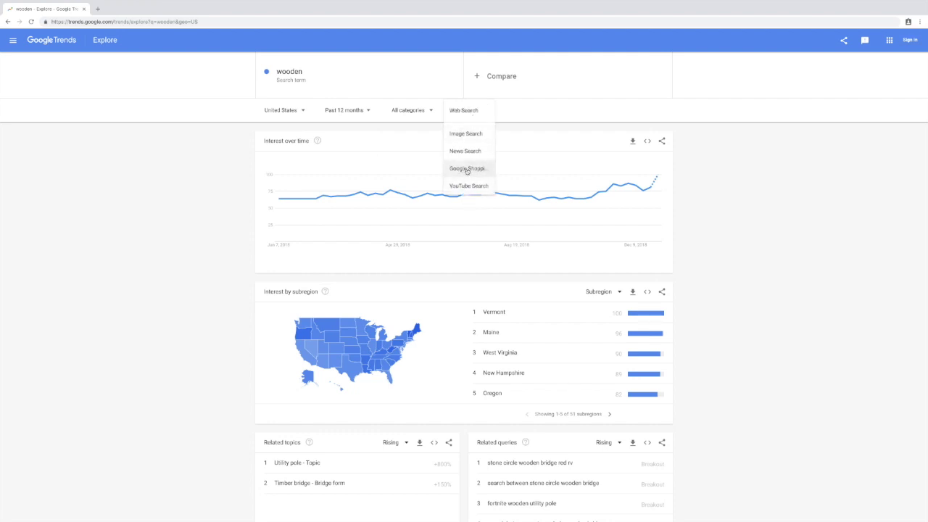
click(698, 195)
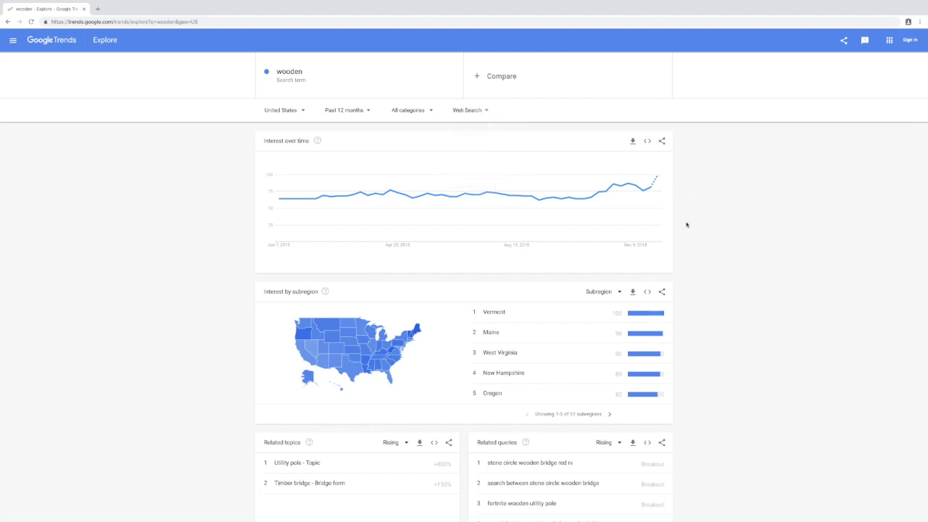
- Switch the "wooden" trend data to Google Shopping and review its related topics and queries
click(481, 112)
click(489, 169)
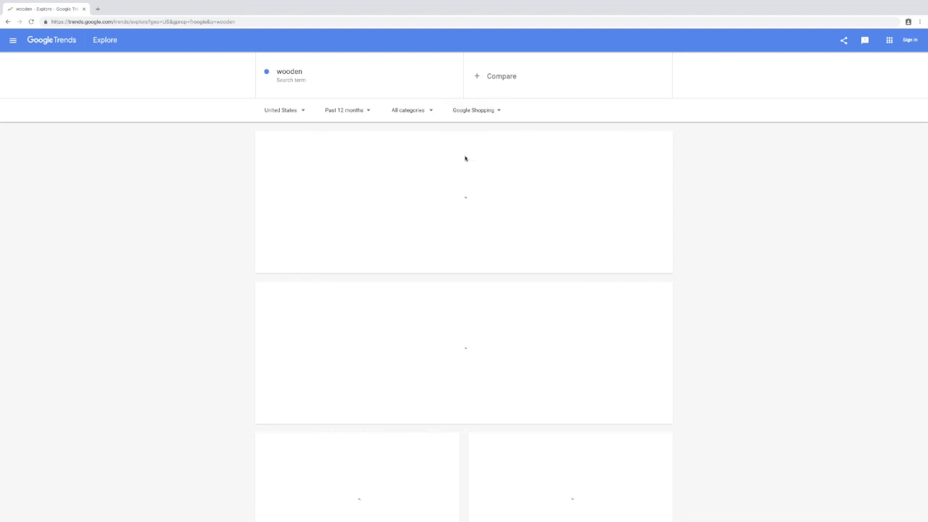
scroll(558, 192, down, 1)
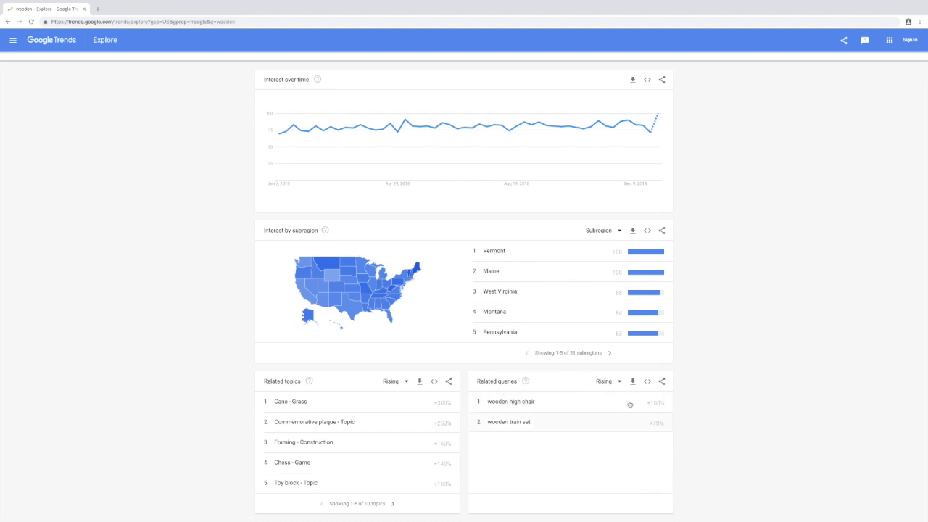
scroll(520, 363, up, 1)
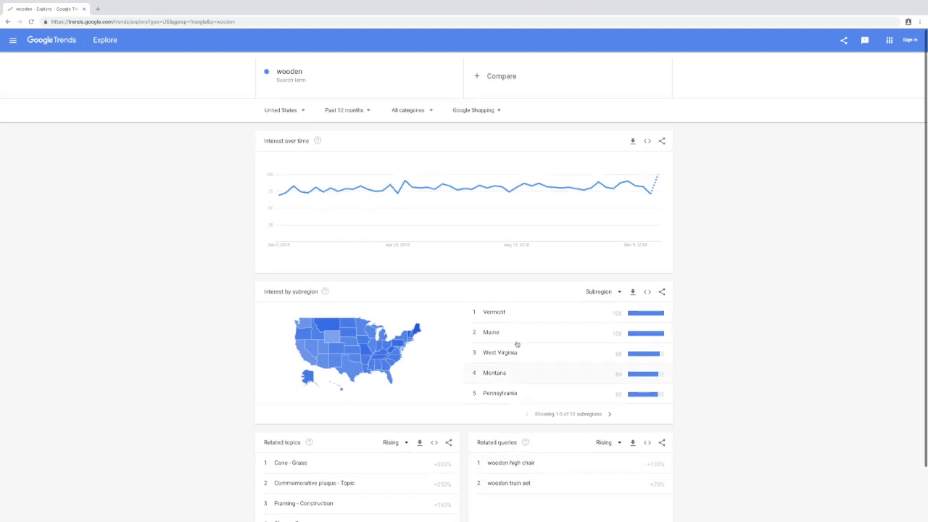
- Set the search type to Web Search and show the second page of related queries for "wooden"
click(485, 116)
click(468, 133)
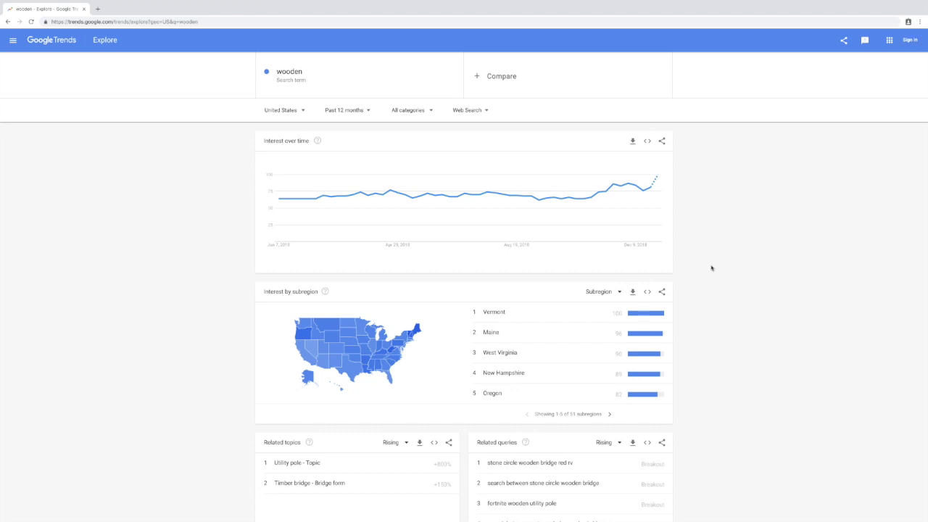
scroll(710, 266, down, 1)
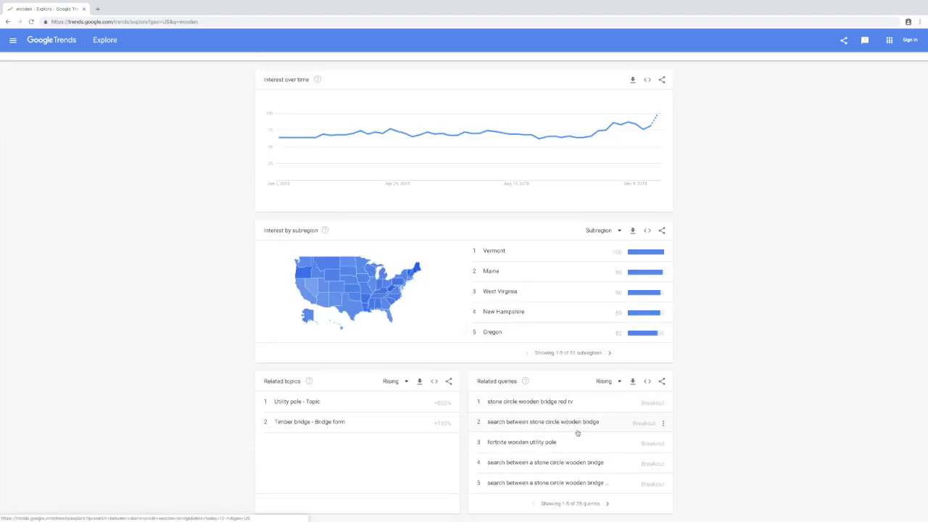
click(607, 505)
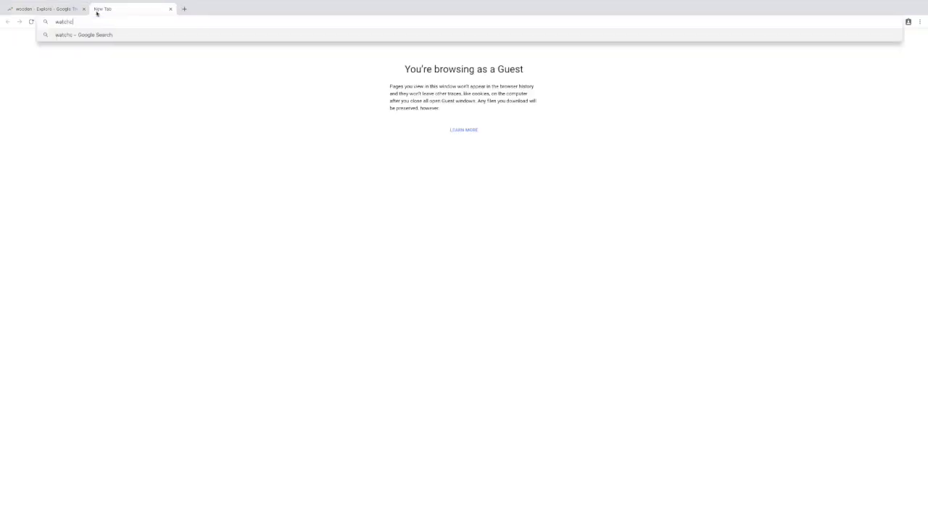
- Open watchcount.com in a new browser tab and search the most watched eBay items for "wooden watch"
key(Return)
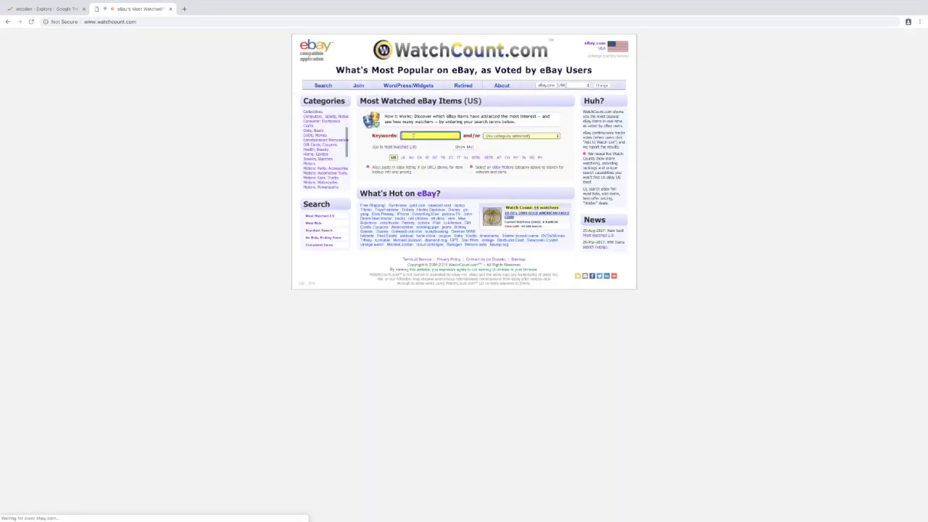
text(wo)
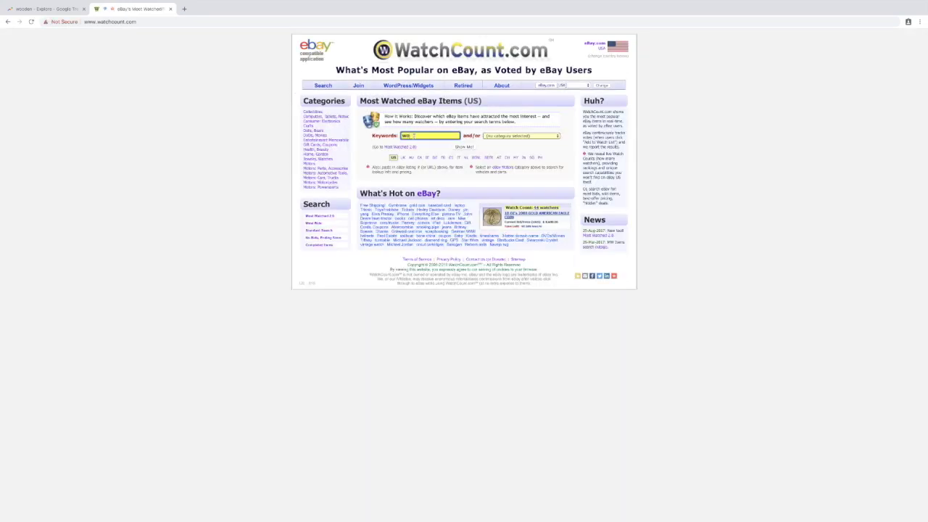
text(olen watch)
click(471, 147)
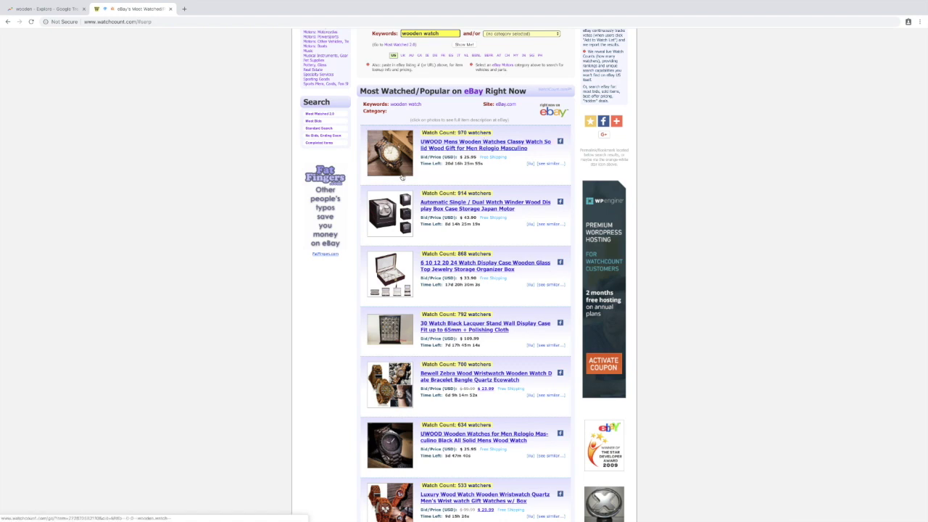
- Examine the most watched eBay listings for "wooden watch", comparing their watch counts and prices
scroll(457, 255, down, 1)
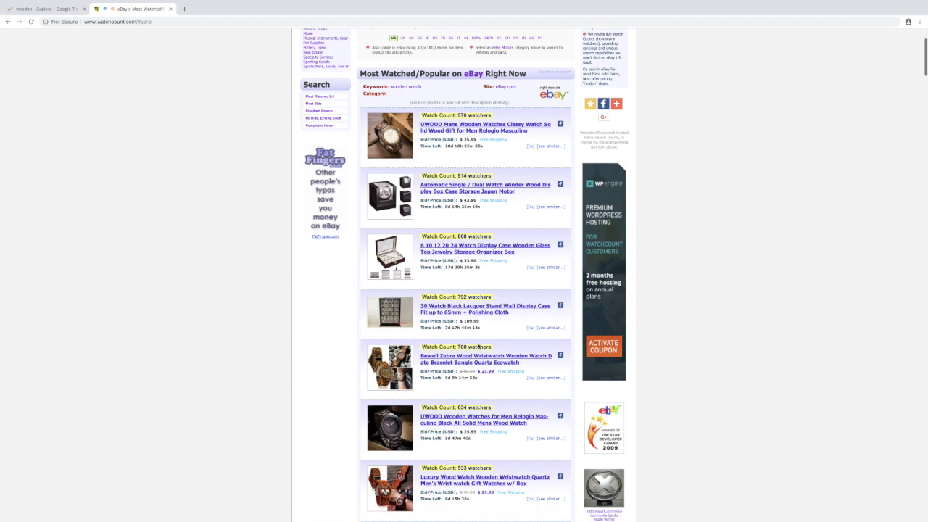
scroll(476, 352, down, 1)
scroll(476, 353, down, 1)
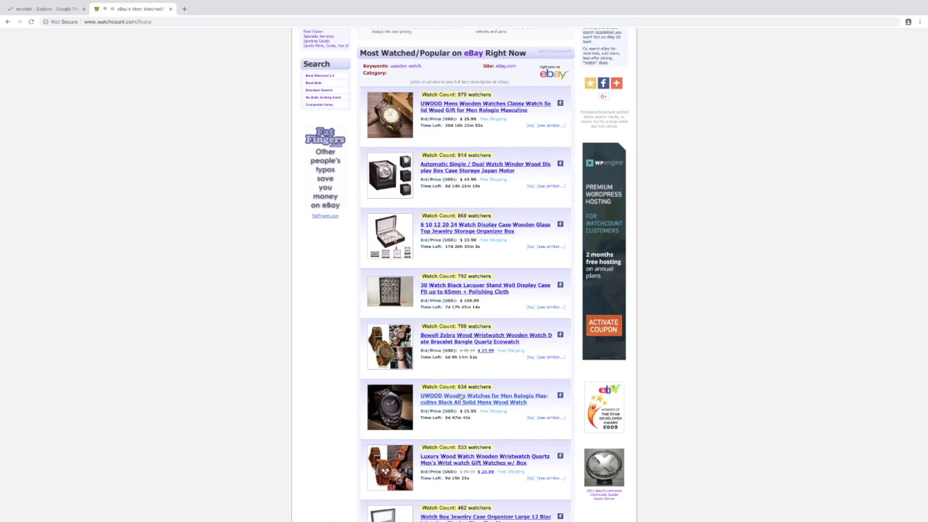
scroll(463, 392, down, 3)
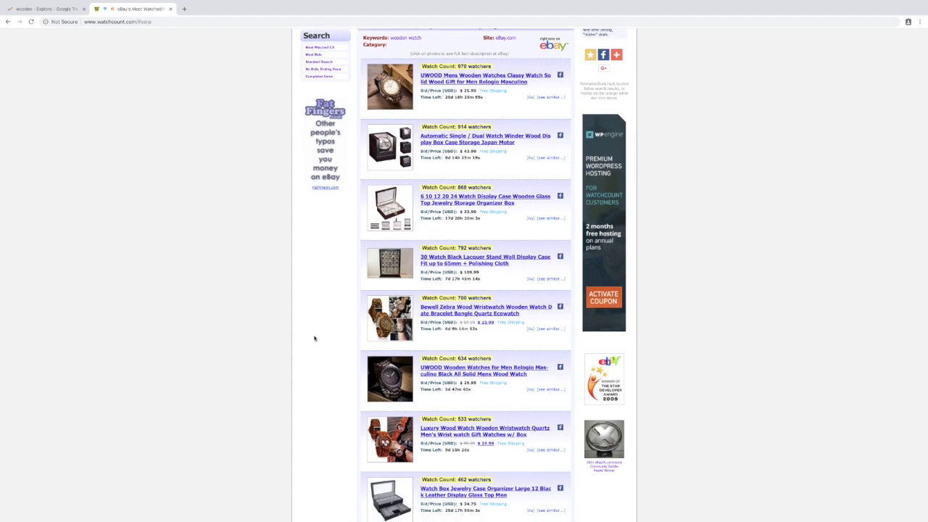
scroll(310, 341, up, 3)
scroll(310, 341, up, 1)
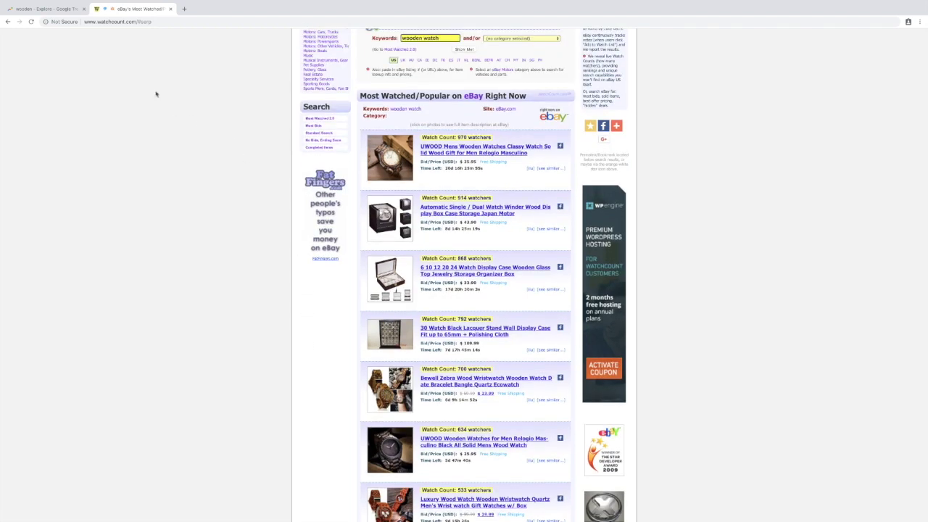
- Switch back to the Google Trends tab and review the filters, interest graph and related queries for "wooden"
click(53, 9)
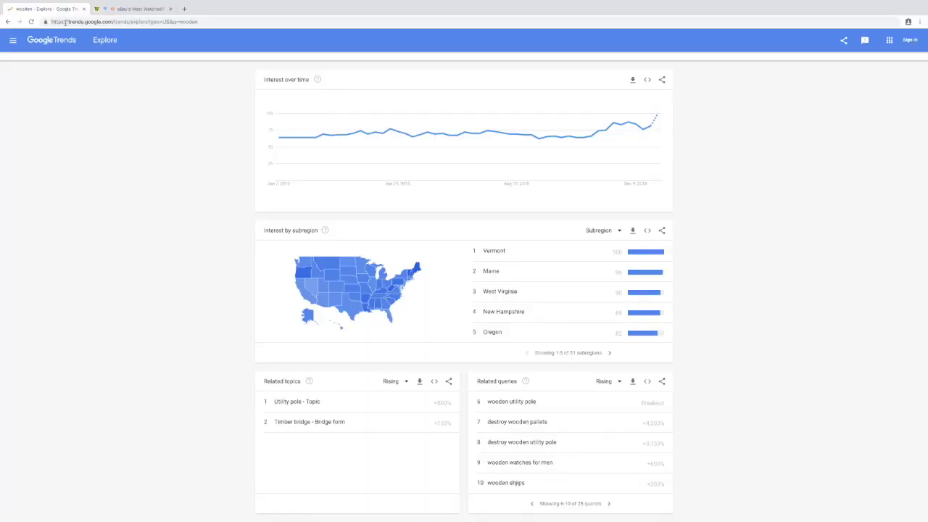
scroll(232, 109, up, 2)
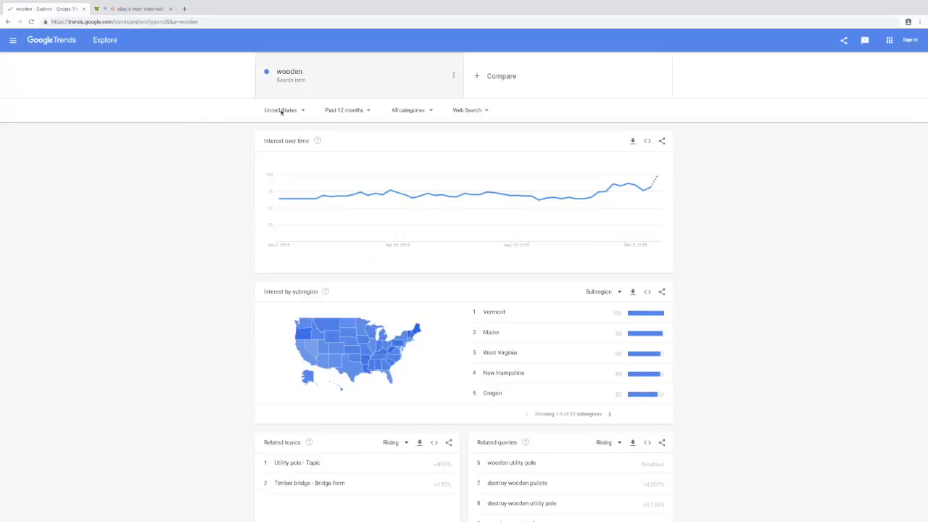
scroll(261, 179, down, 1)
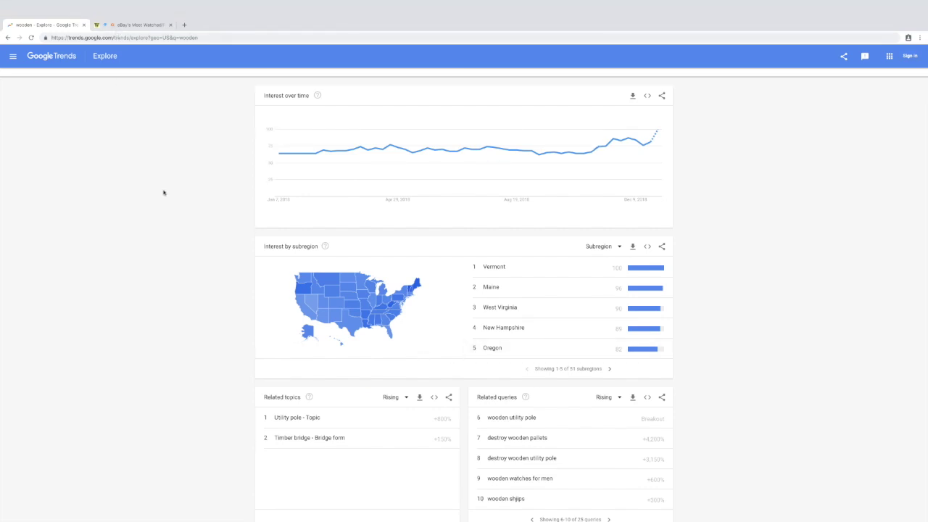
scroll(298, 99, up, 1)
scroll(711, 472, down, 1)
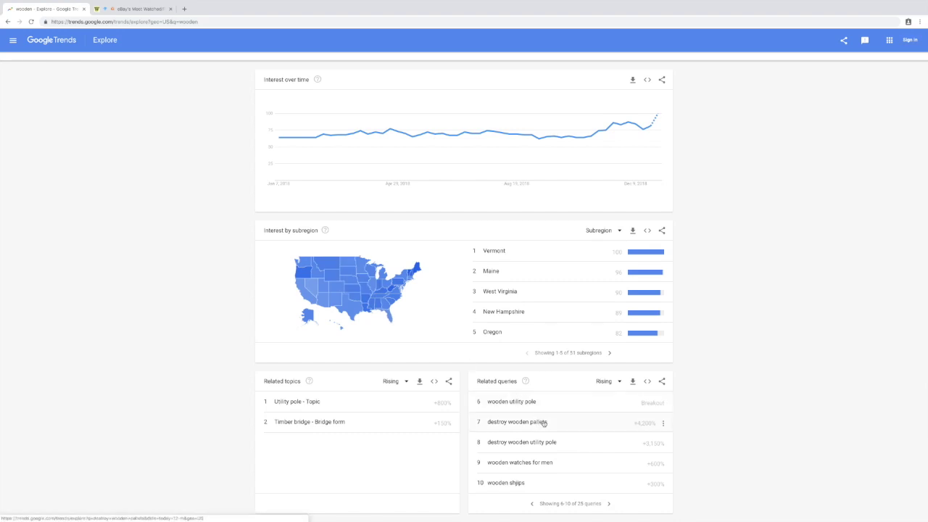
- Replace the Google Trends search term with "mermaid"
scroll(181, 169, up, 2)
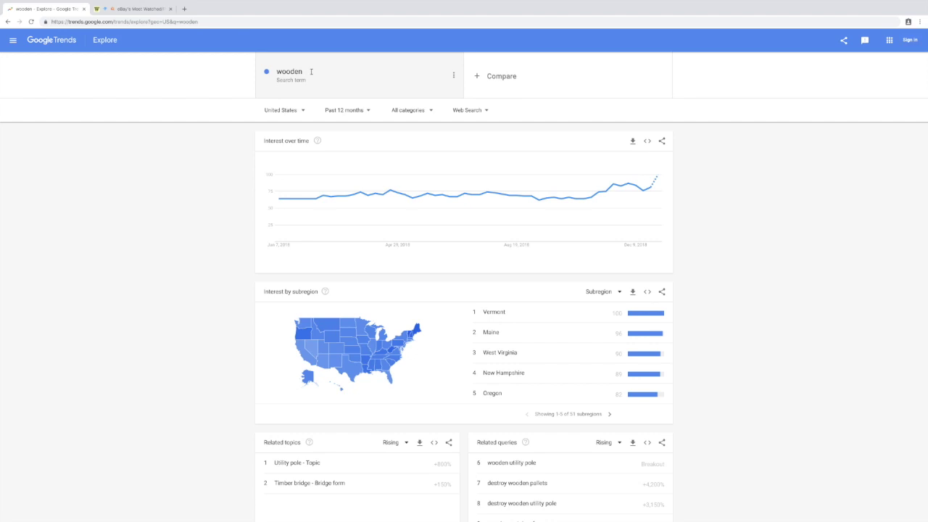
click(311, 71)
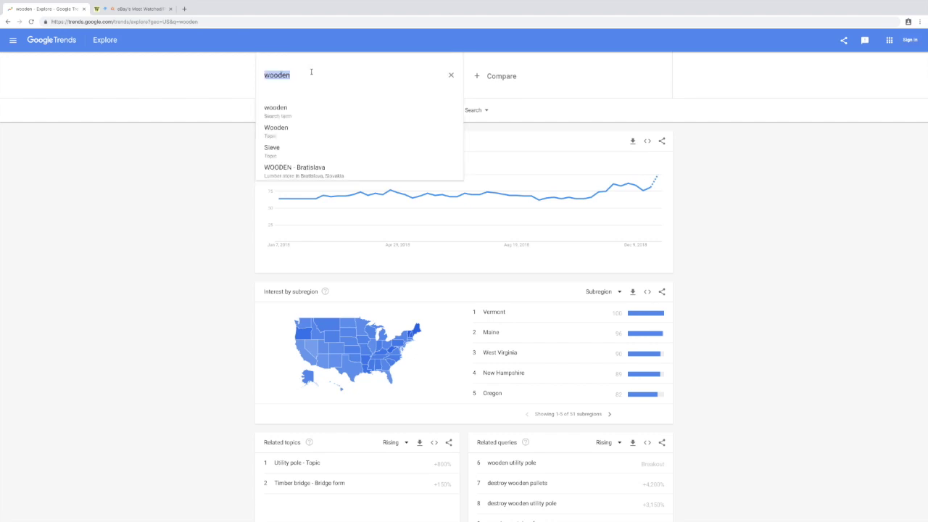
text(mermaid)
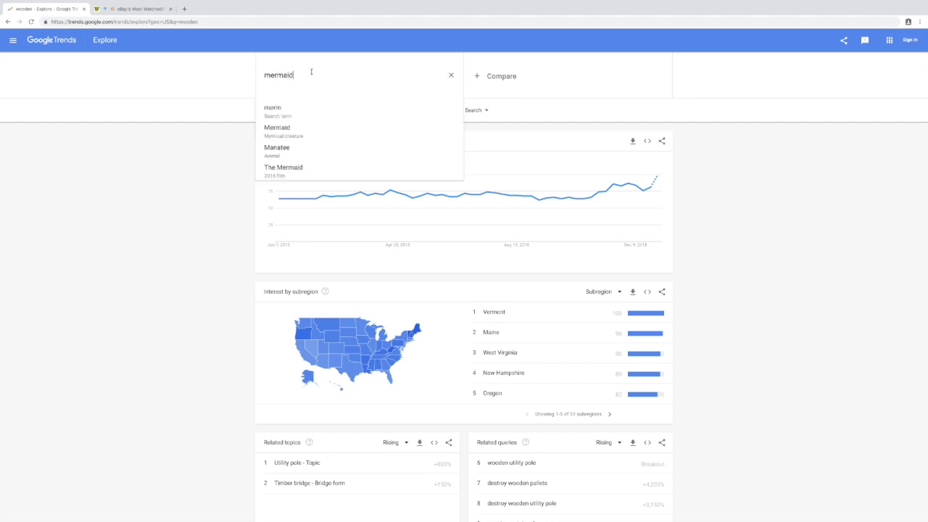
key(Return)
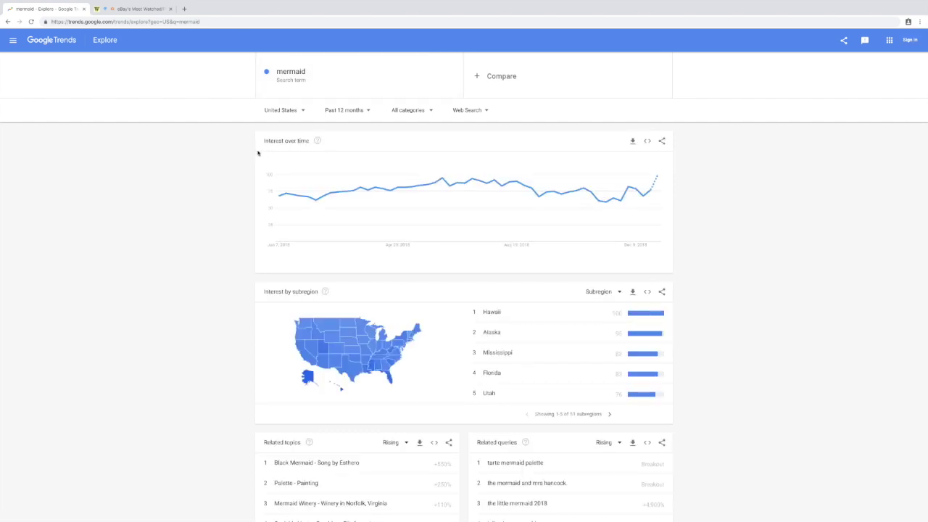
- Page through the rising related queries for "mermaid" up to queries 16-20, looking for product ideas
scroll(256, 154, down, 1)
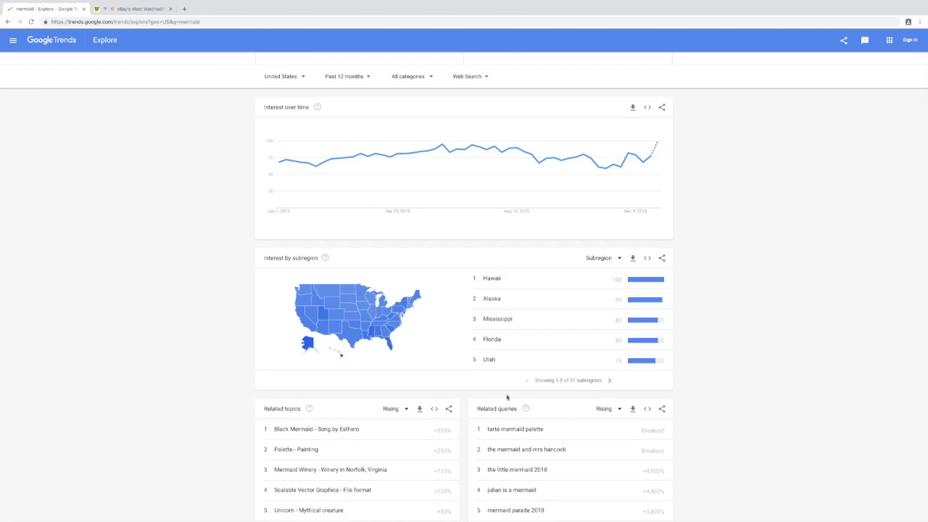
scroll(330, 172, up, 1)
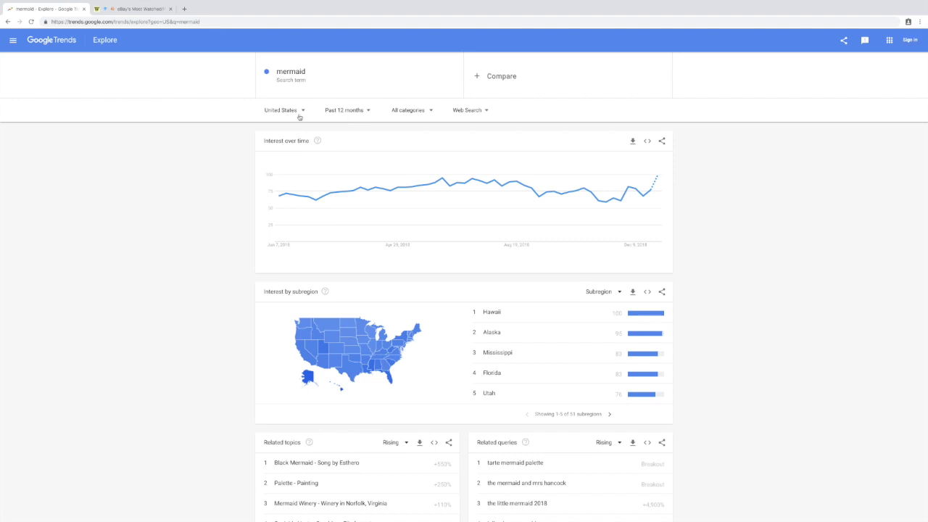
scroll(725, 232, down, 2)
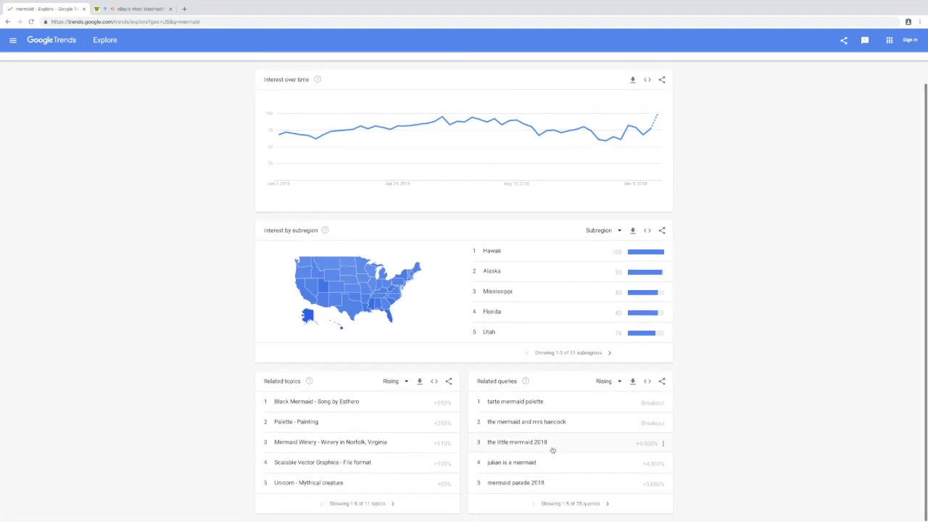
click(609, 504)
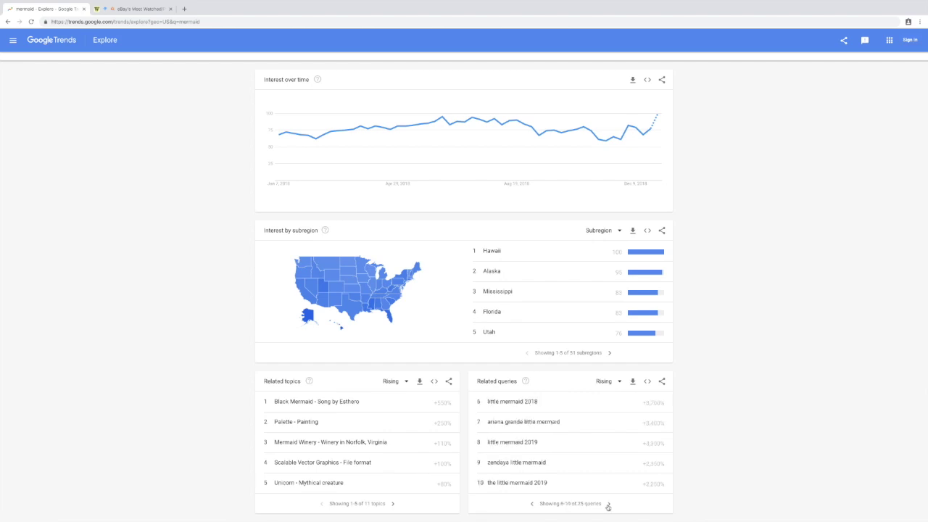
click(608, 504)
click(608, 504)
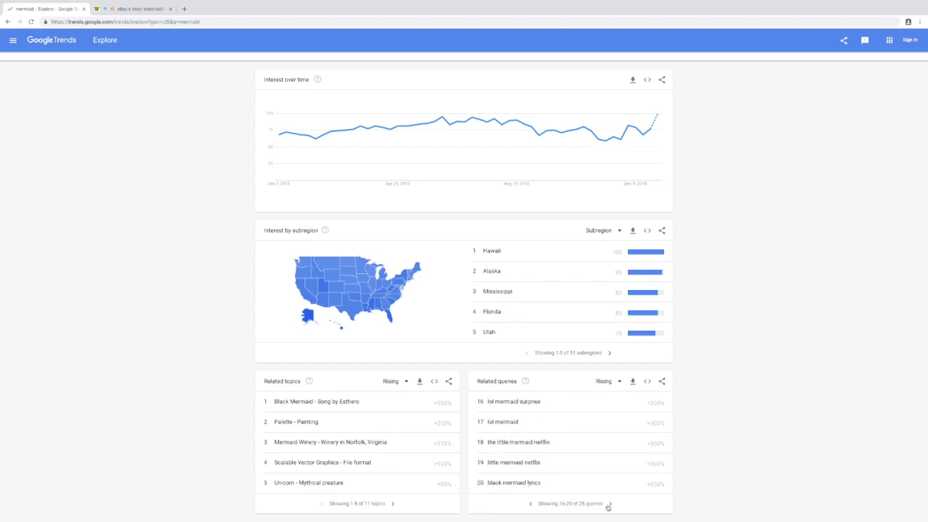
- Switch the "mermaid" trend data from Web Search to Google Shopping and review its rising related queries
scroll(393, 261, up, 2)
click(466, 111)
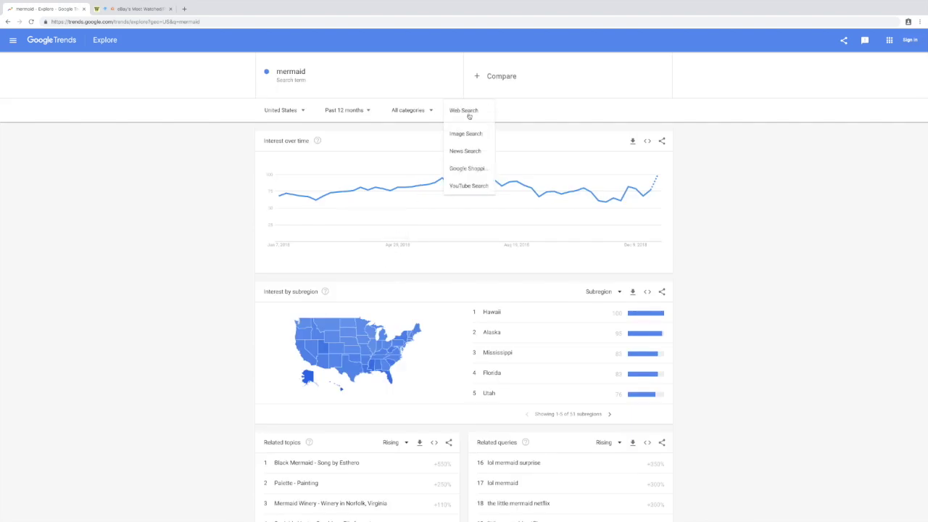
click(466, 169)
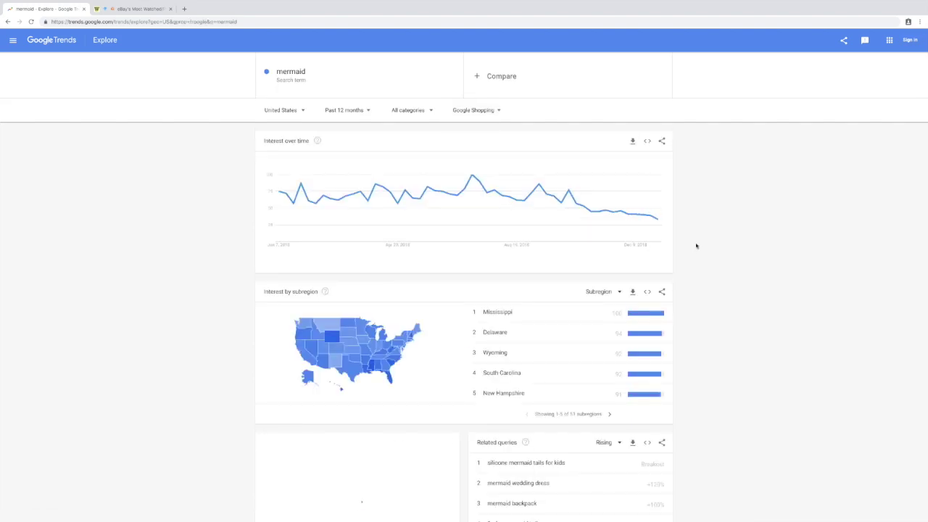
scroll(704, 248, down, 1)
scroll(705, 248, down, 1)
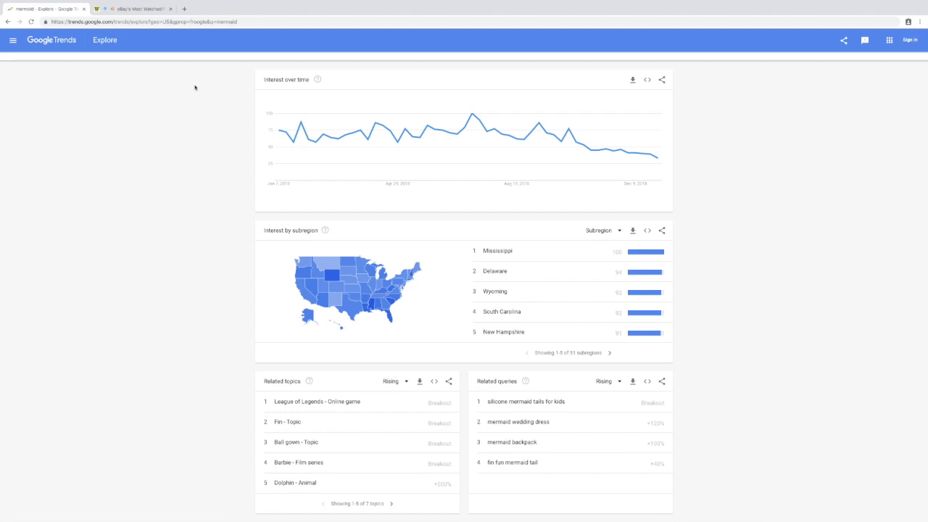
- Open amazon.com in a new browser tab and search it for "mermaid tail"
click(184, 9)
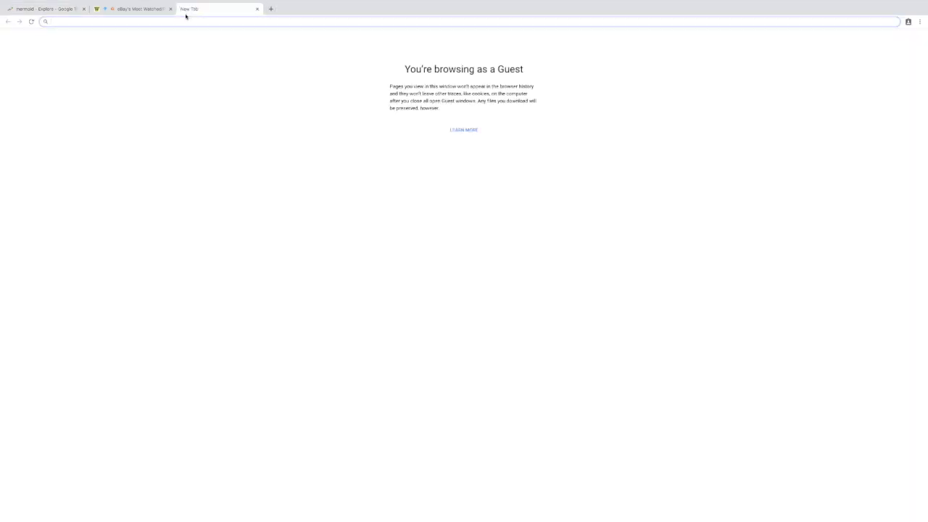
text(ama)
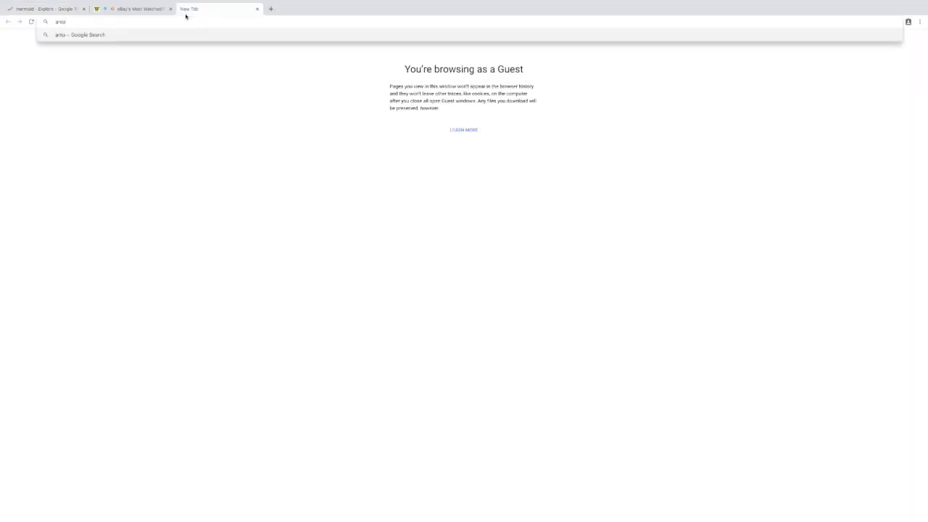
text(zon.com)
key(Return)
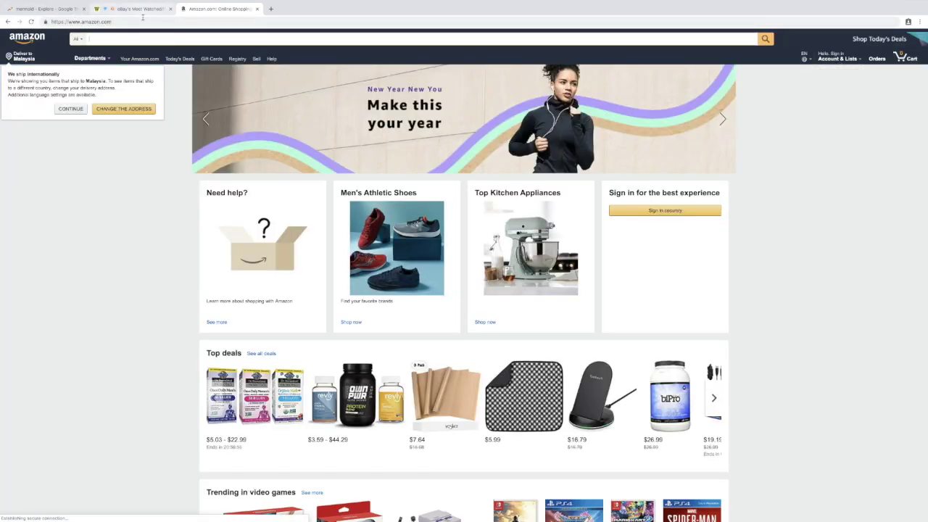
text(mermaid)
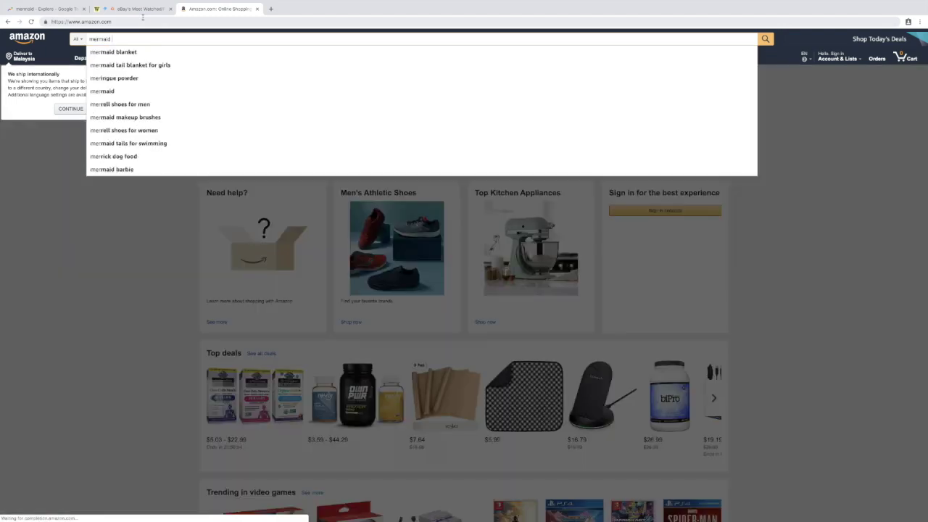
text( tail)
key(Return)
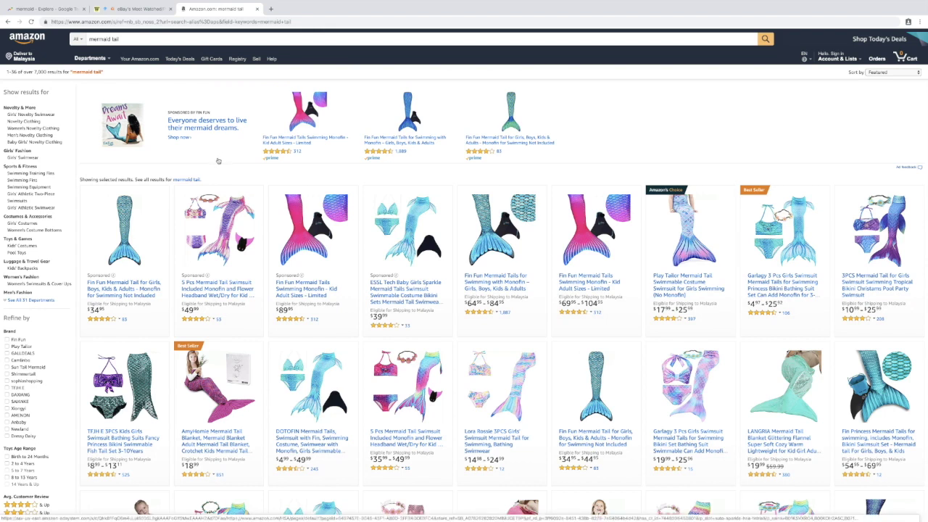
- Browse the mermaid tail results and examine the Fin Fun Mermaid Tail listing without monofin, from its price down to its product details
scroll(218, 161, down, 1)
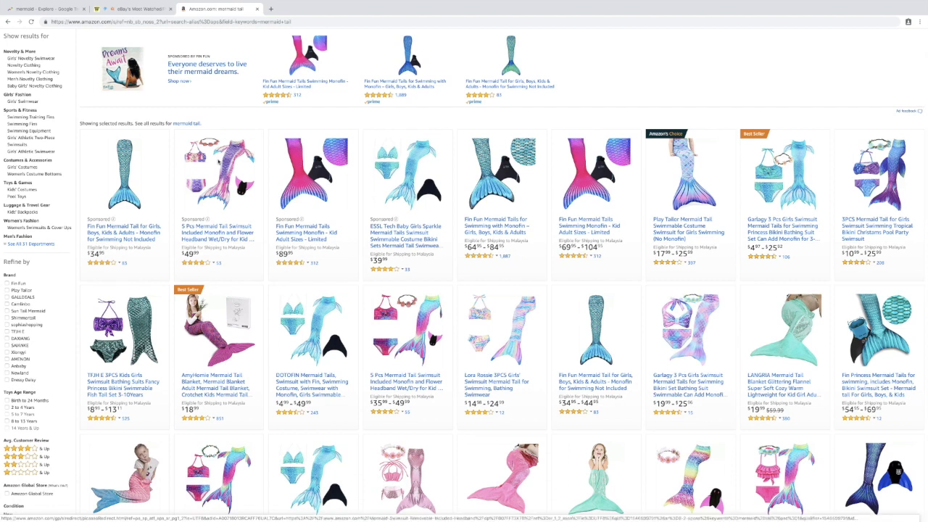
scroll(171, 180, up, 1)
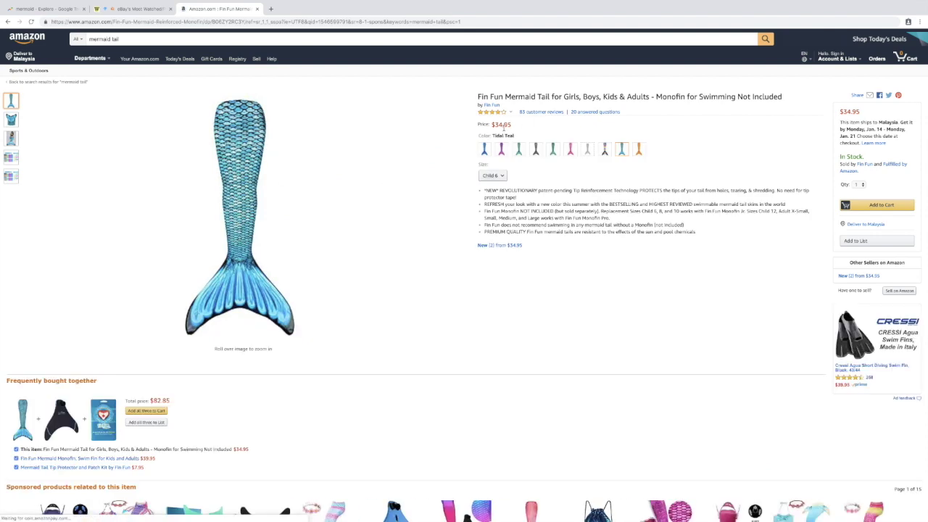
scroll(525, 147, down, 2)
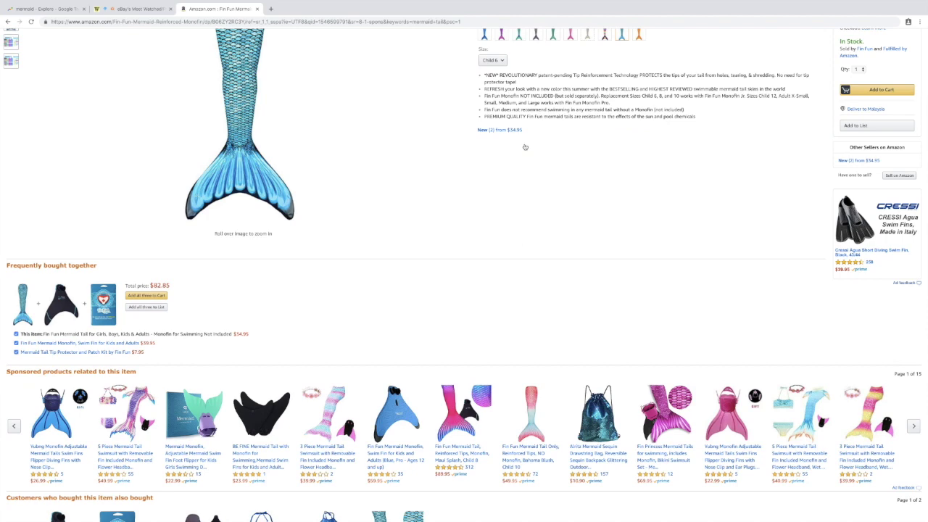
scroll(518, 145, down, 5)
scroll(487, 151, down, 8)
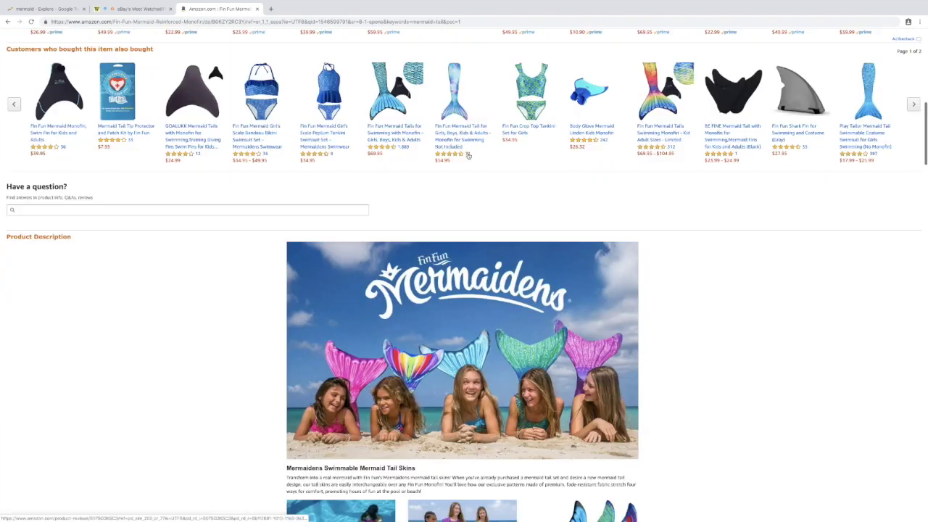
scroll(468, 157, down, 2)
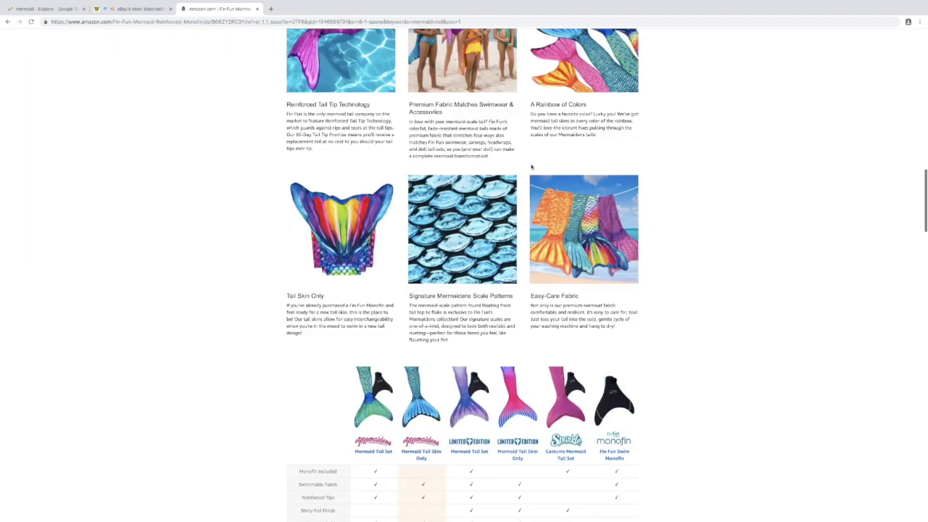
scroll(568, 220, down, 4)
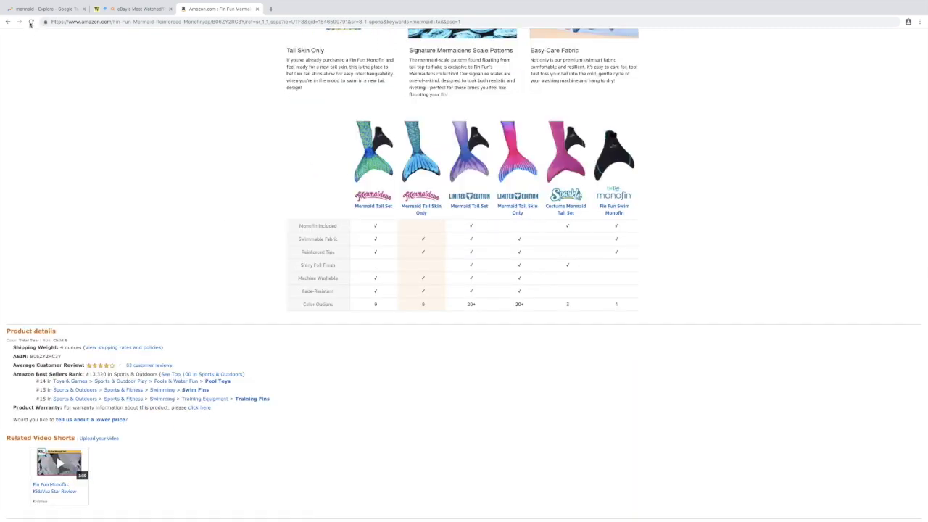
- Close the Amazon tab, return to Google Trends and replace the search term with "unicorn"
click(256, 10)
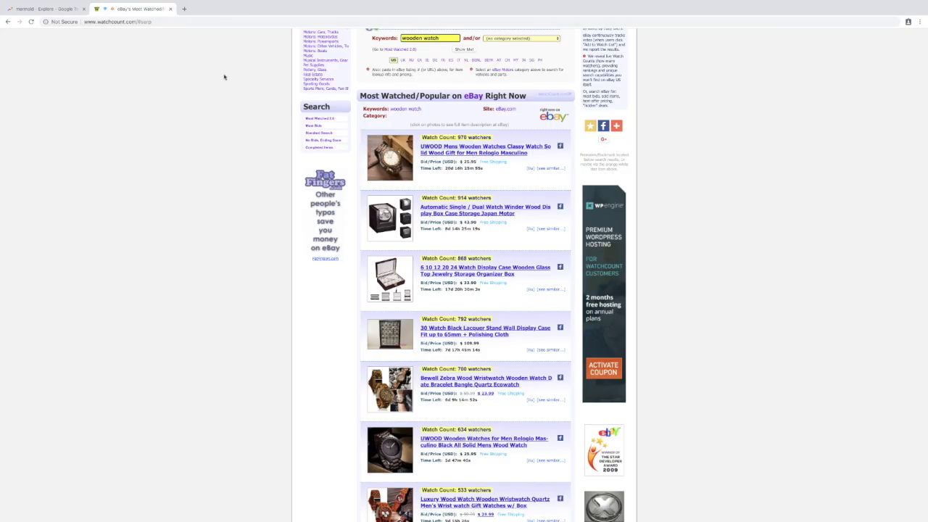
click(58, 11)
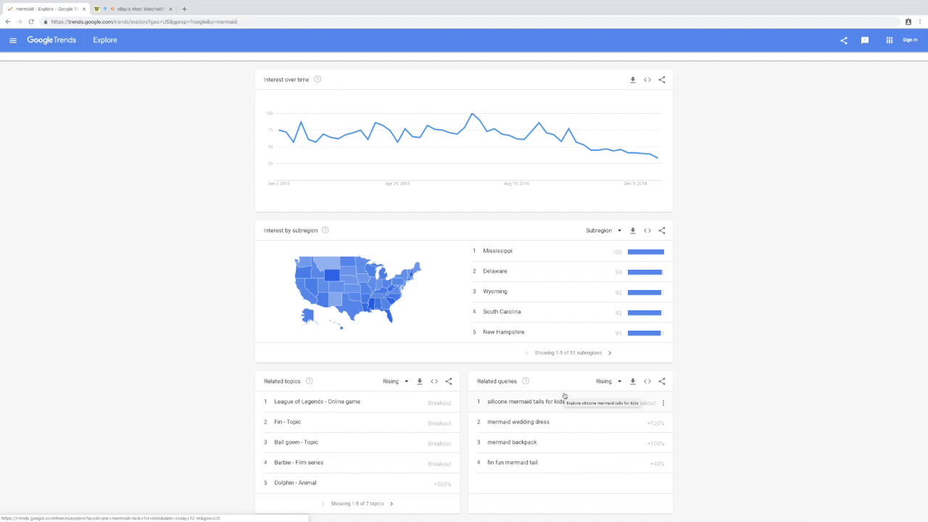
scroll(573, 311, up, 2)
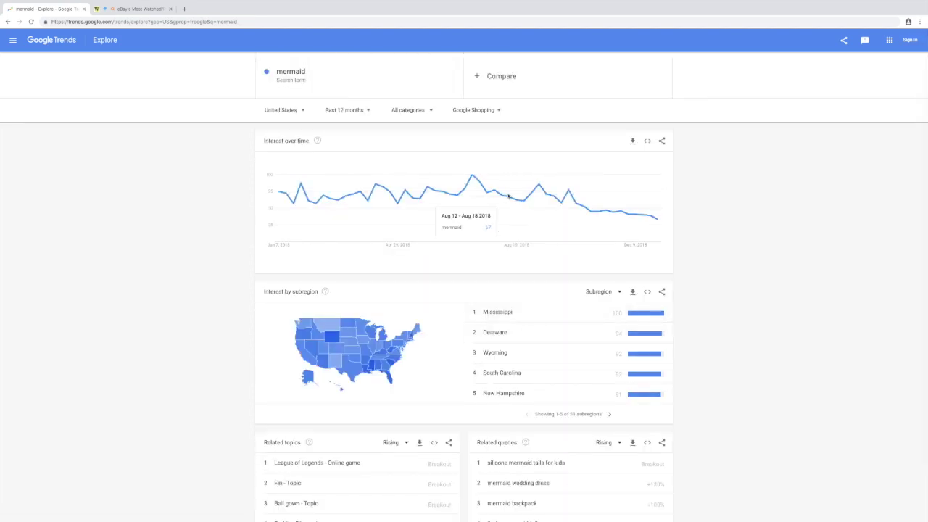
click(314, 71)
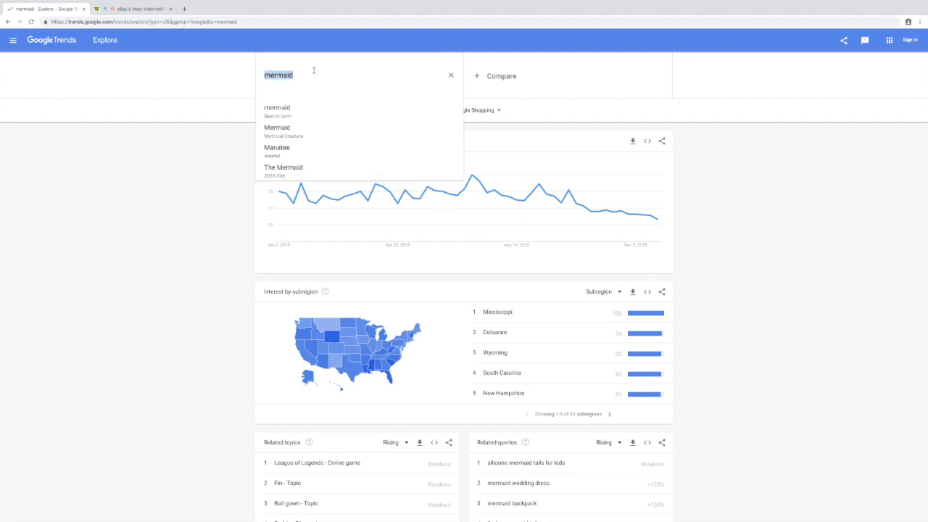
text(unicorn)
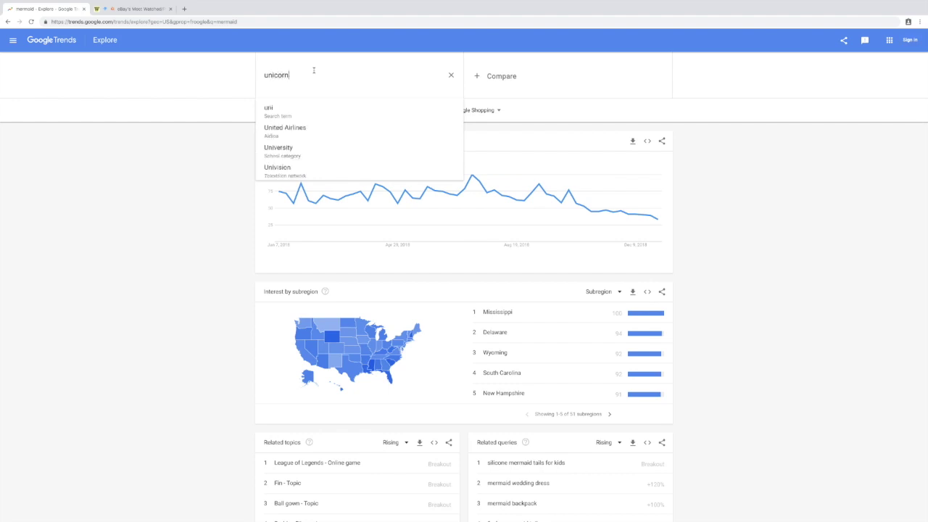
key(Return)
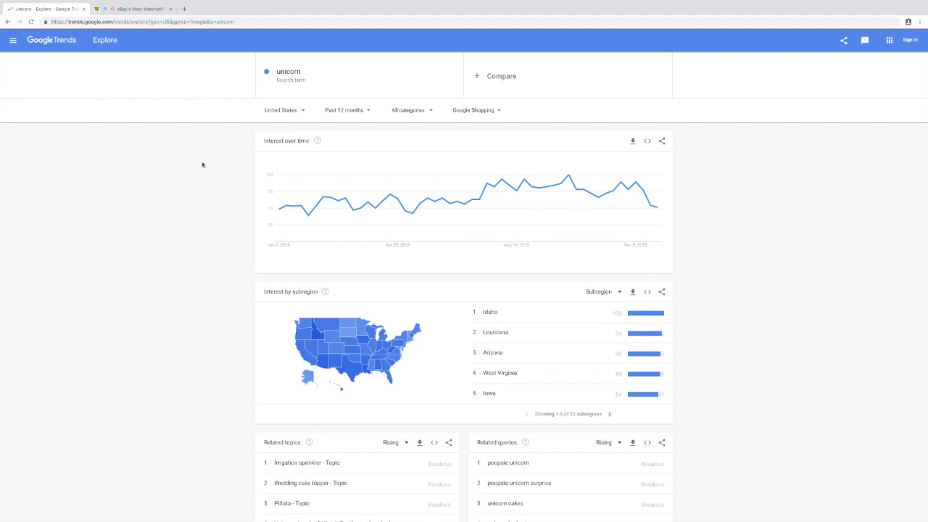
- Page through the rising Google Shopping related queries for "unicorn" up to queries 11-15, looking for product ideas
scroll(214, 161, down, 1)
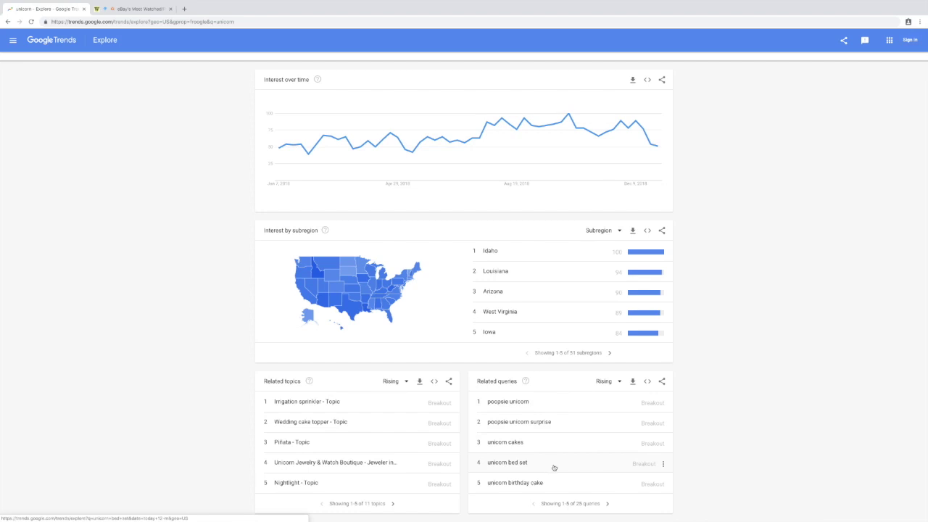
click(608, 505)
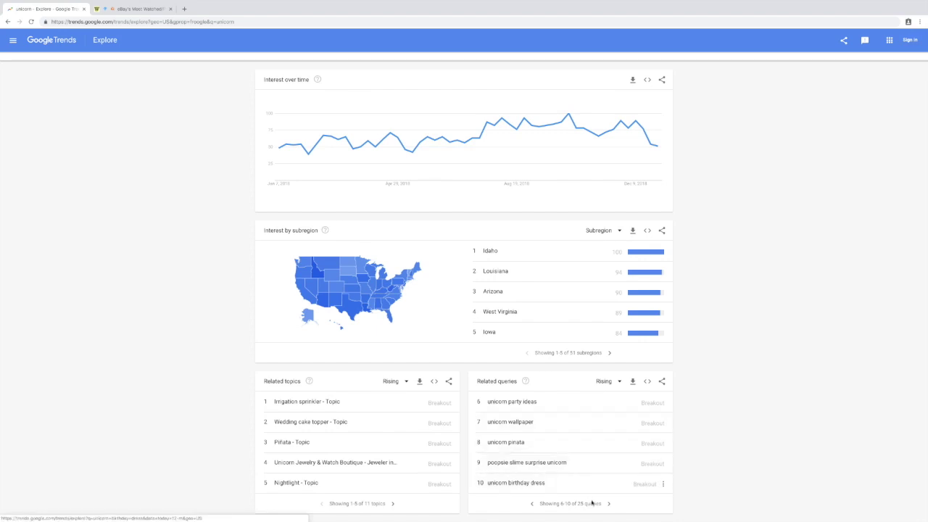
click(608, 504)
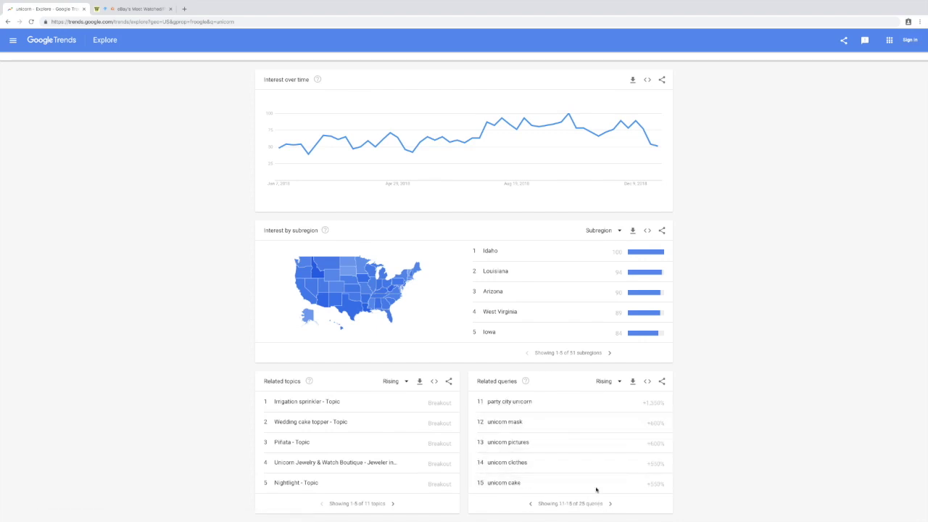
- Switch the "unicorn" trend data to Web Search and page its rising related queries to 6-10
scroll(499, 283, up, 2)
click(492, 112)
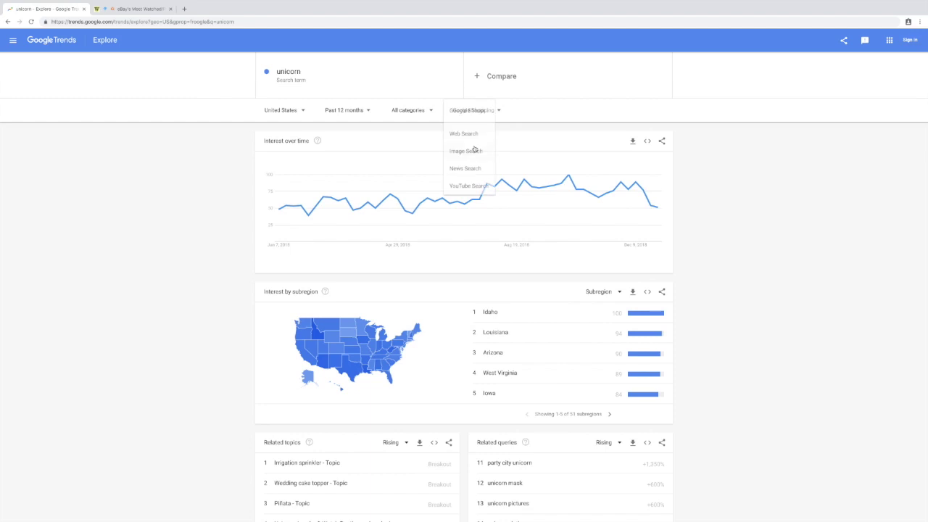
click(469, 132)
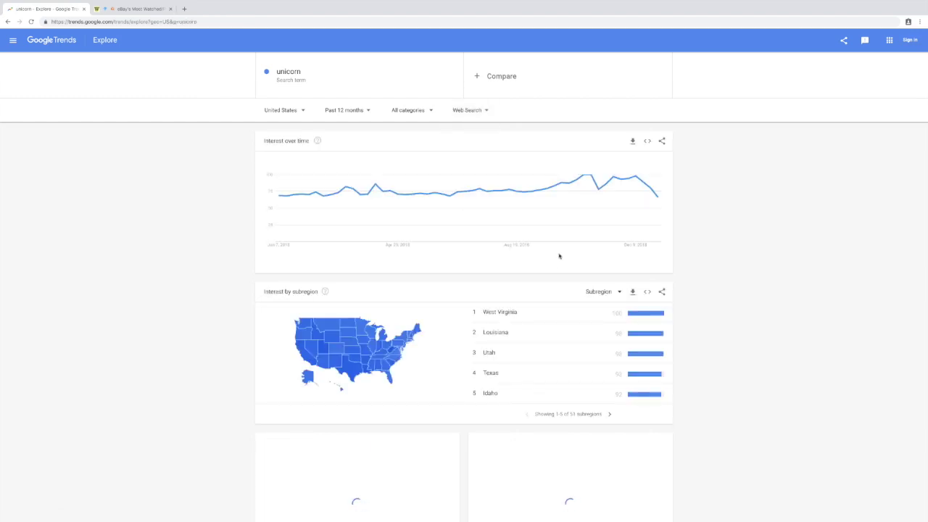
scroll(559, 269, down, 2)
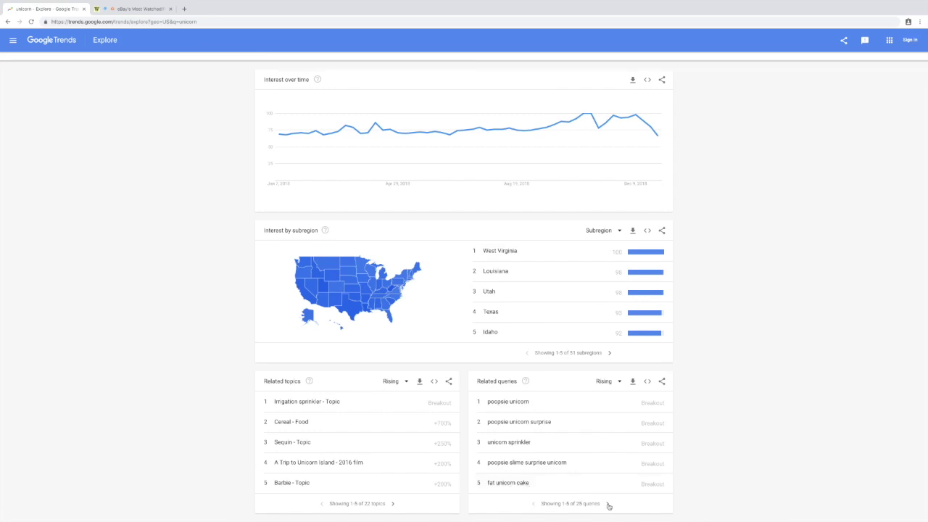
click(608, 505)
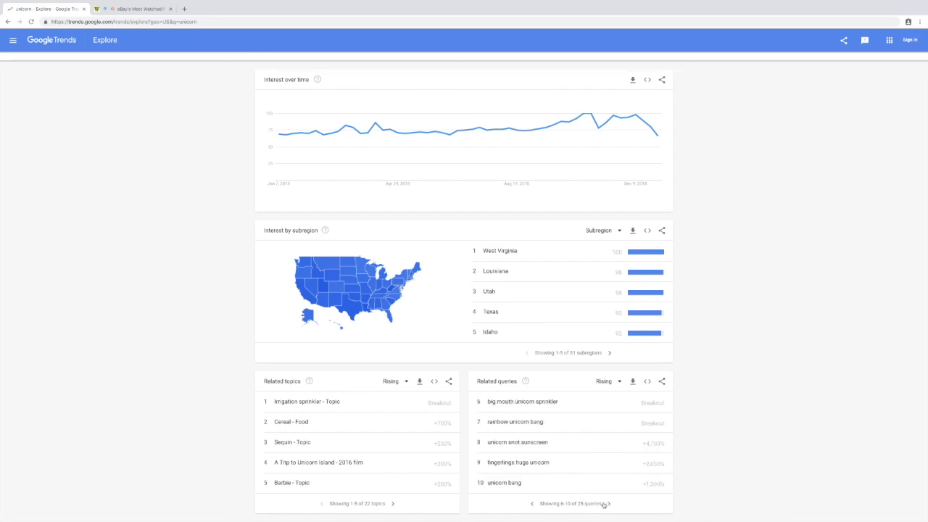
- Switch to the WatchCount tab and search the most watched eBay items for "unicorn bedding"
click(138, 25)
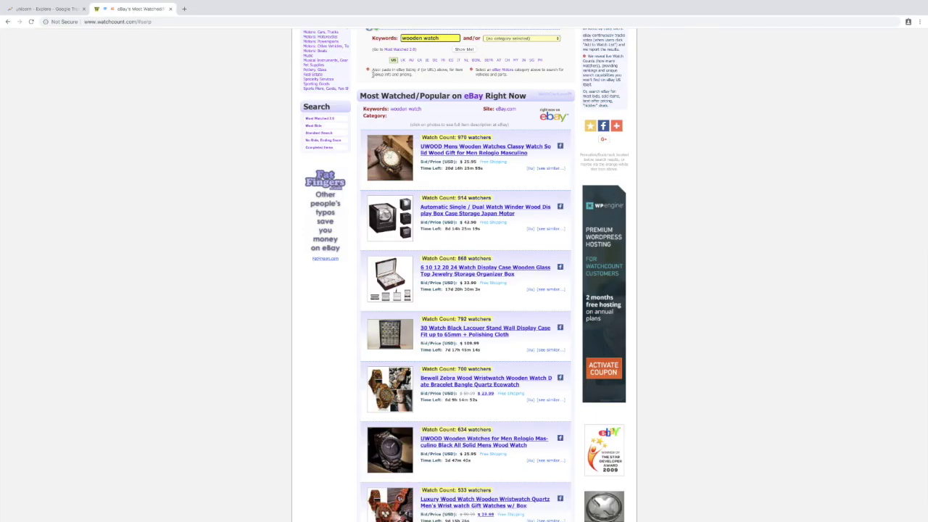
scroll(216, 96, up, 3)
text(unicorn be)
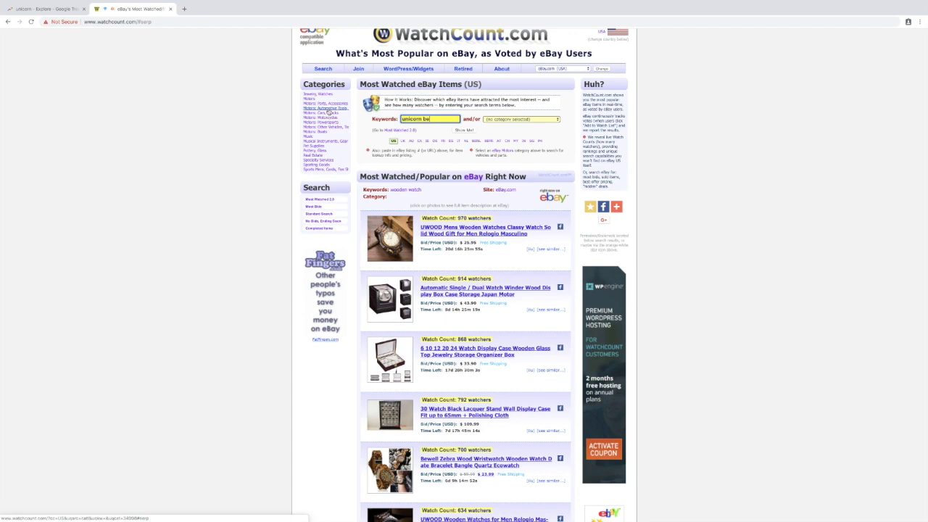
text(dding)
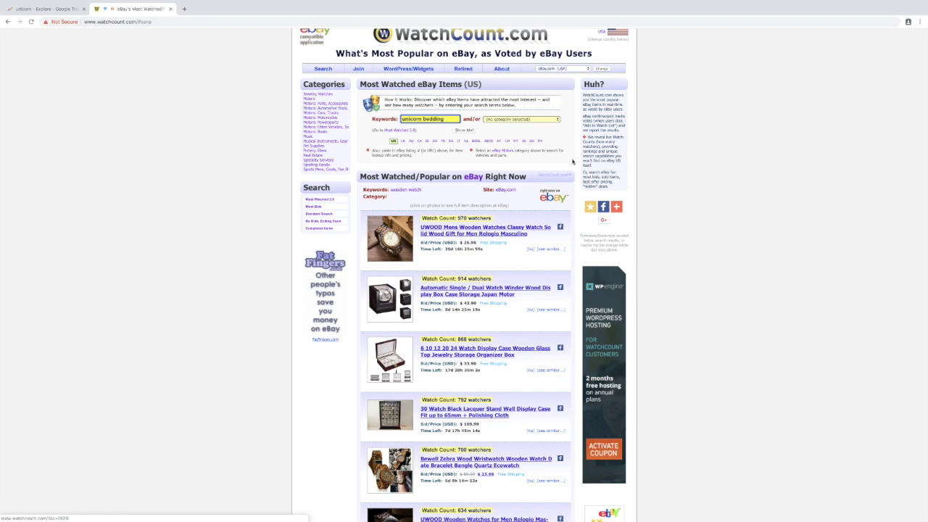
click(464, 131)
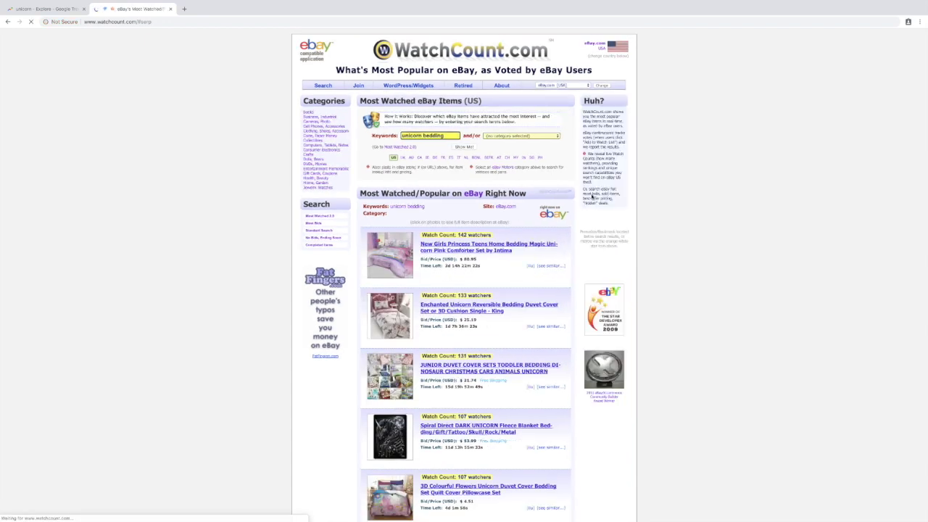
- Examine the most watched eBay listings for "unicorn bedding", comparing their watch counts and prices
scroll(598, 200, down, 3)
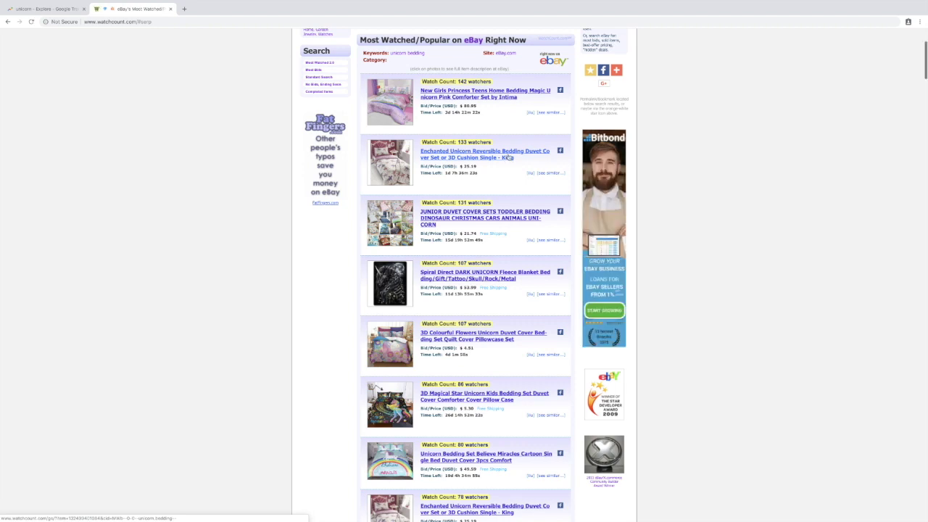
scroll(485, 143, up, 1)
scroll(486, 143, up, 1)
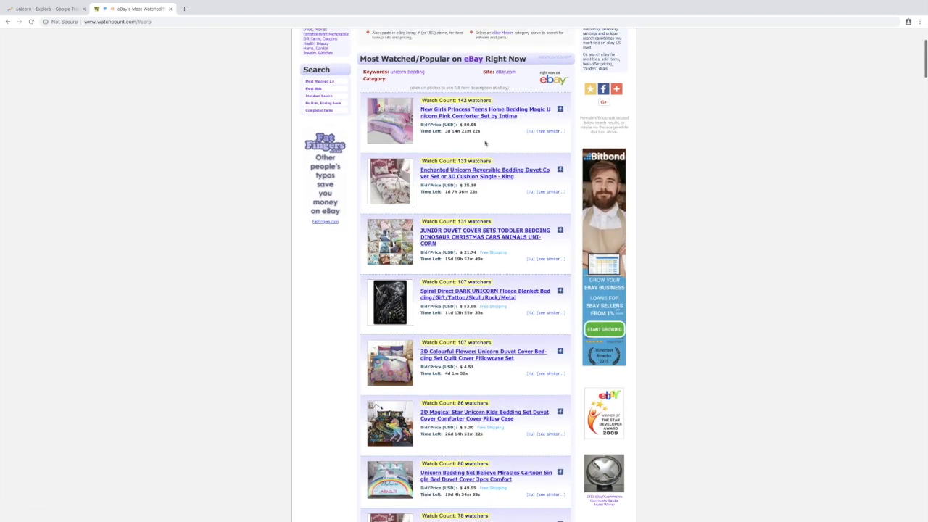
scroll(485, 143, up, 1)
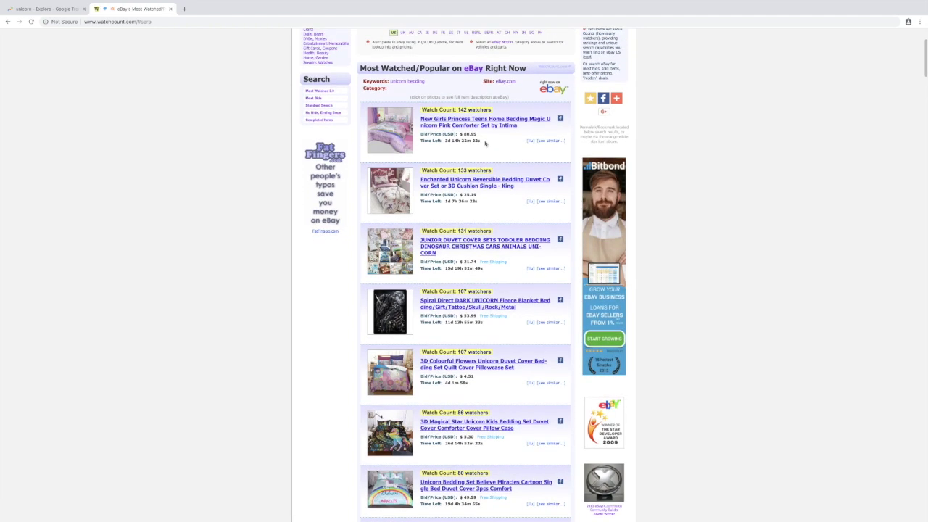
scroll(483, 145, up, 1)
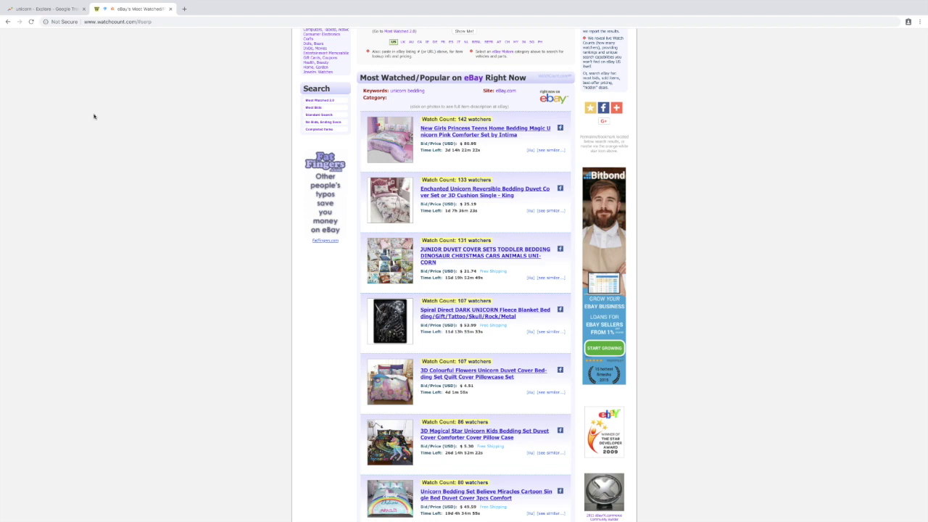
- Return to the Google Trends tab and review the interest graph and rising related queries 6-10 for "unicorn"
click(47, 10)
scroll(242, 151, up, 2)
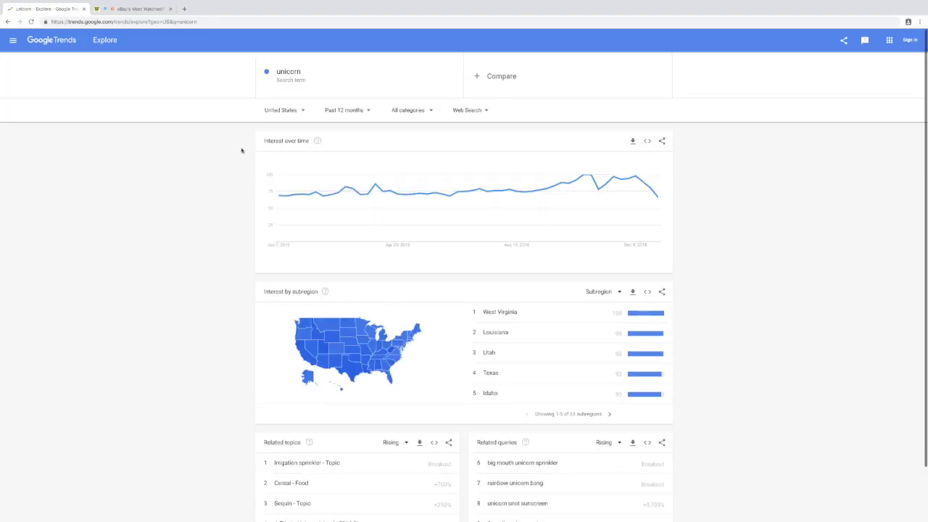
scroll(785, 397, down, 1)
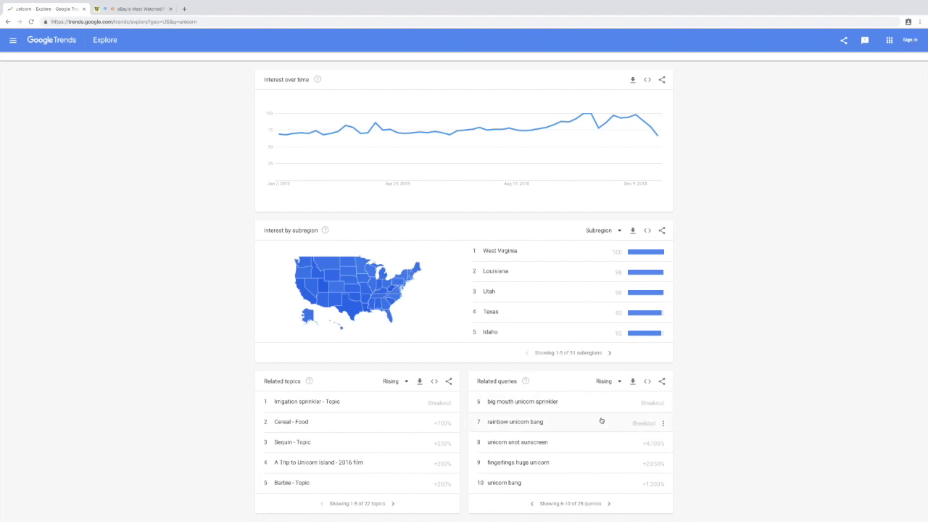
- Switch back to the WatchCount tab and return to the keyword search above the "unicorn bedding" listings
click(148, 9)
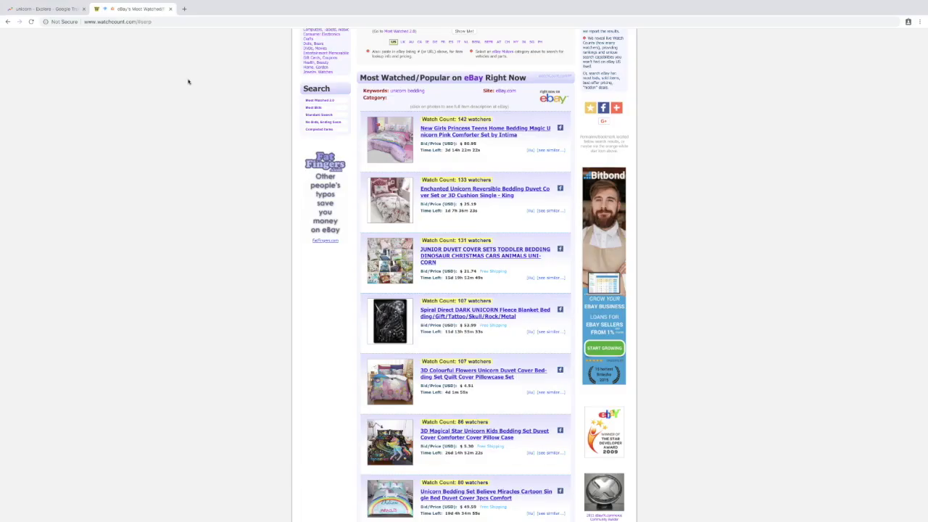
scroll(260, 139, up, 1)
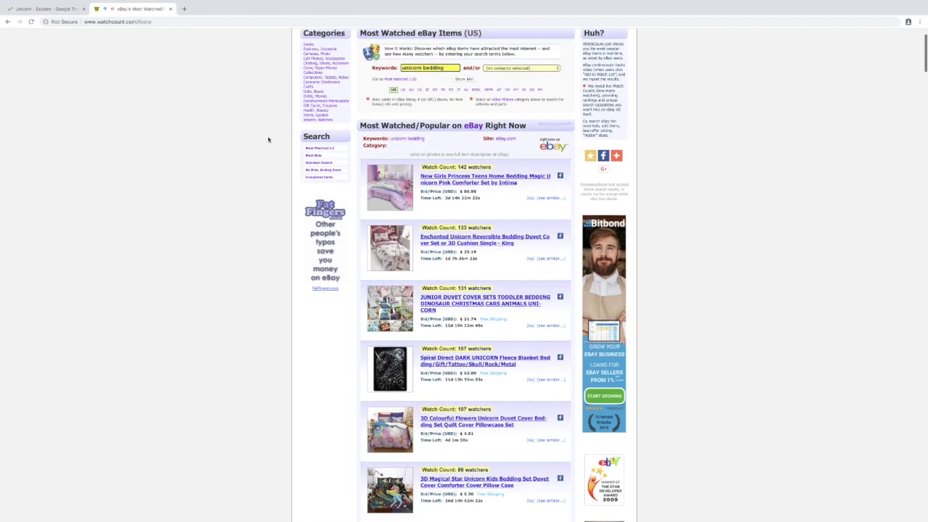